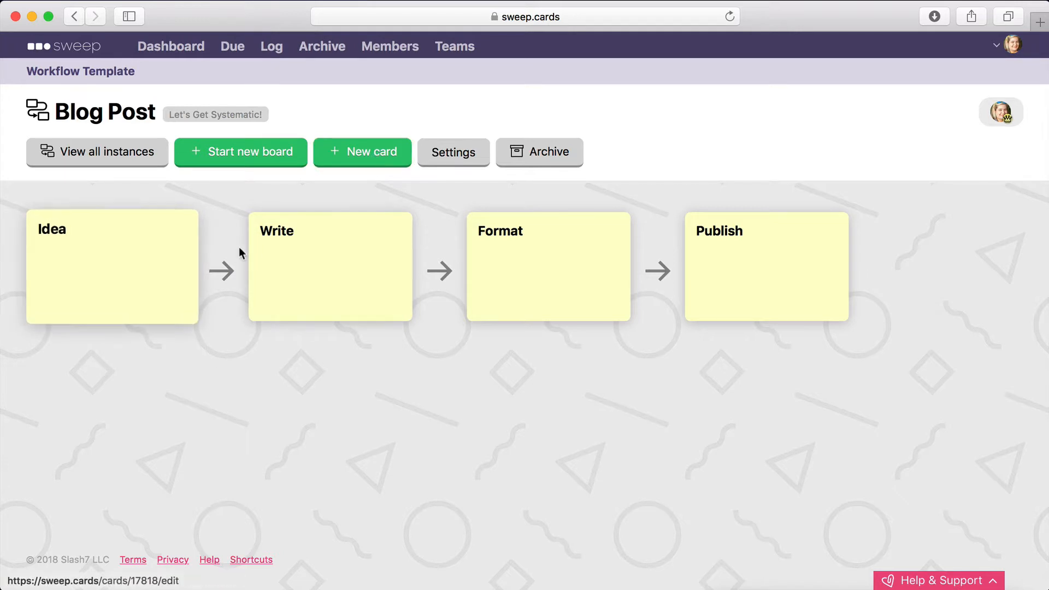
# Start a new card in the Blog Post workflow titled "Research" and begin its description with "Ideas:".
pyautogui.click(335, 160)
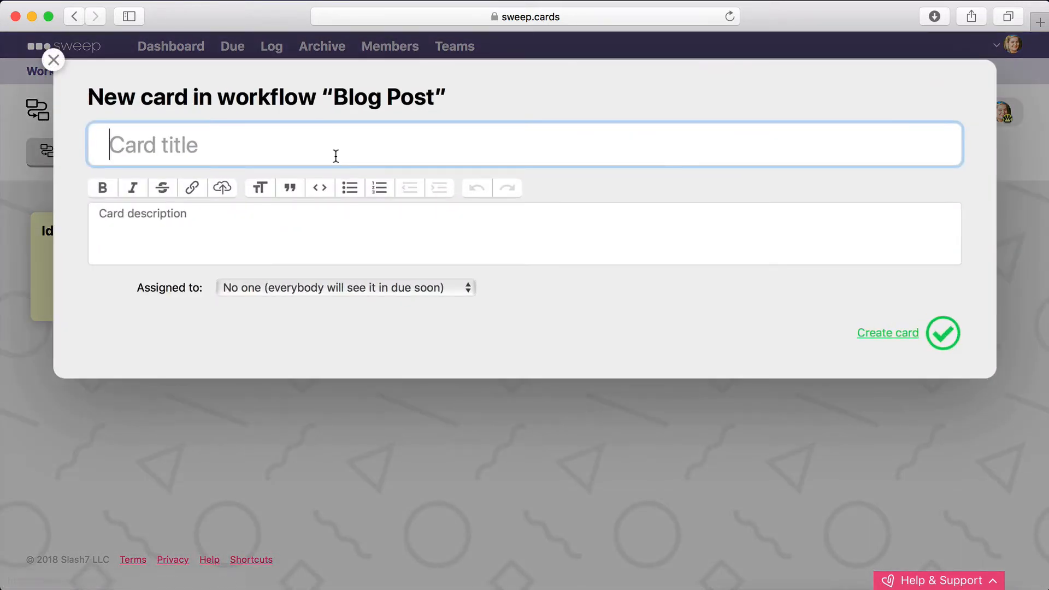
pyautogui.write('Research')
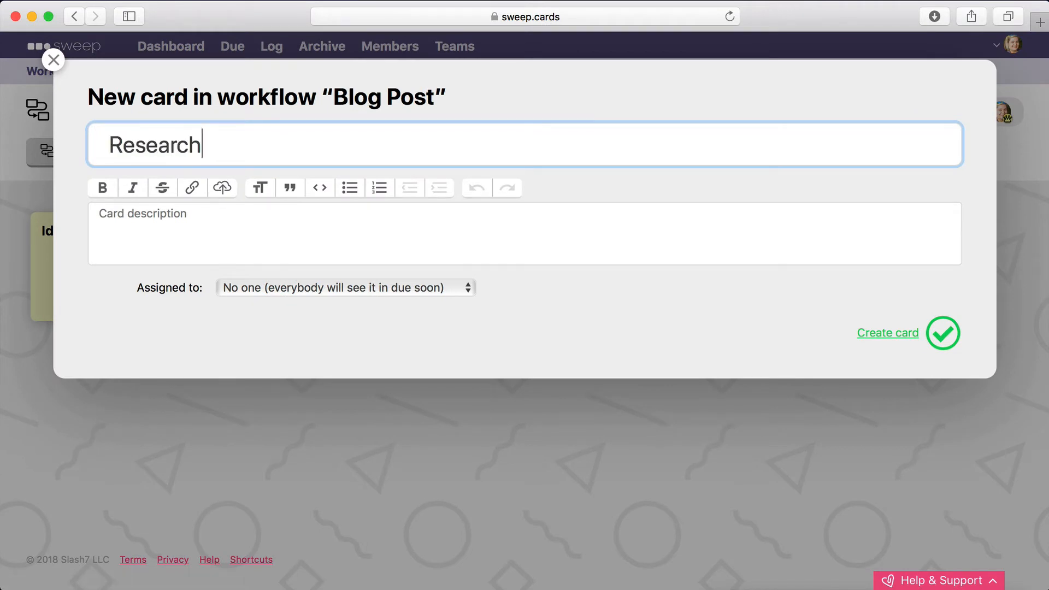
pyautogui.click(304, 215)
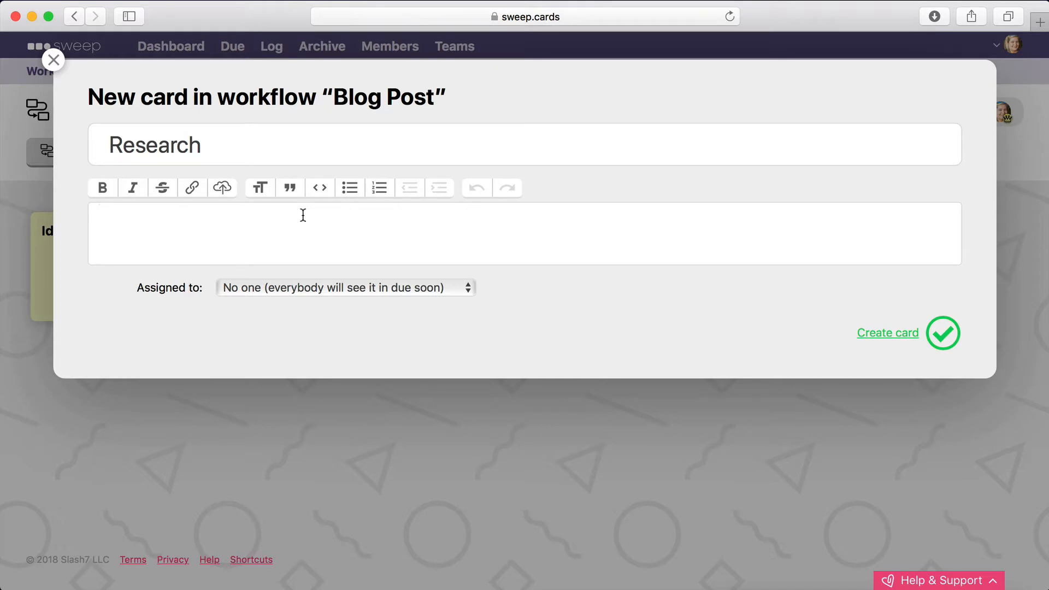
pyautogui.write('Ideas:')
pyautogui.press('Return')
# Start a bulleted list under "Ideas:" with the items "data?" and "research papers?".
pyautogui.click(349, 187)
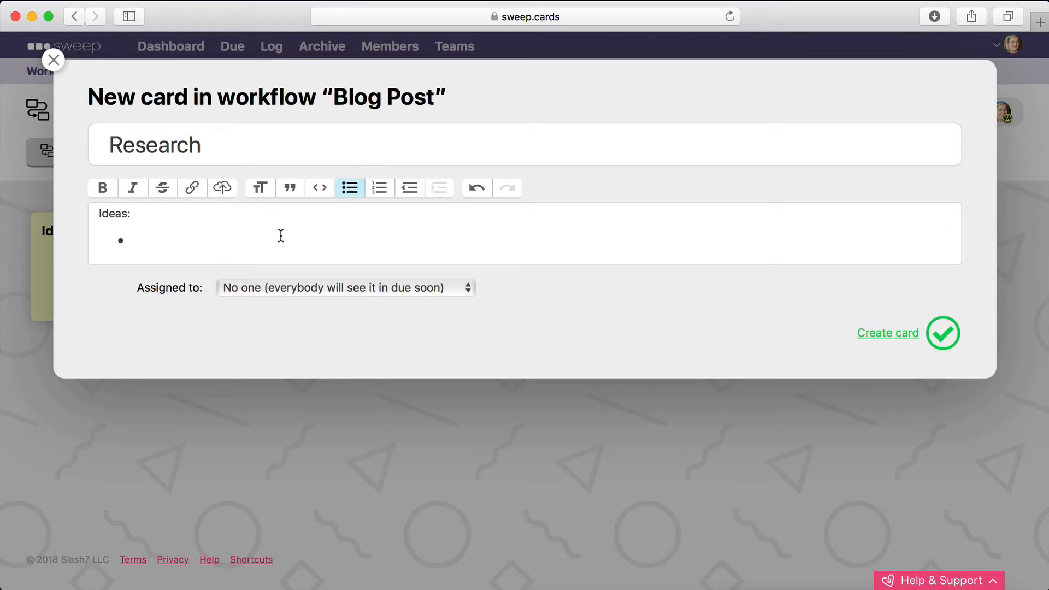
pyautogui.write('data?')
pyautogui.press('Return')
pyautogui.write('research papers')
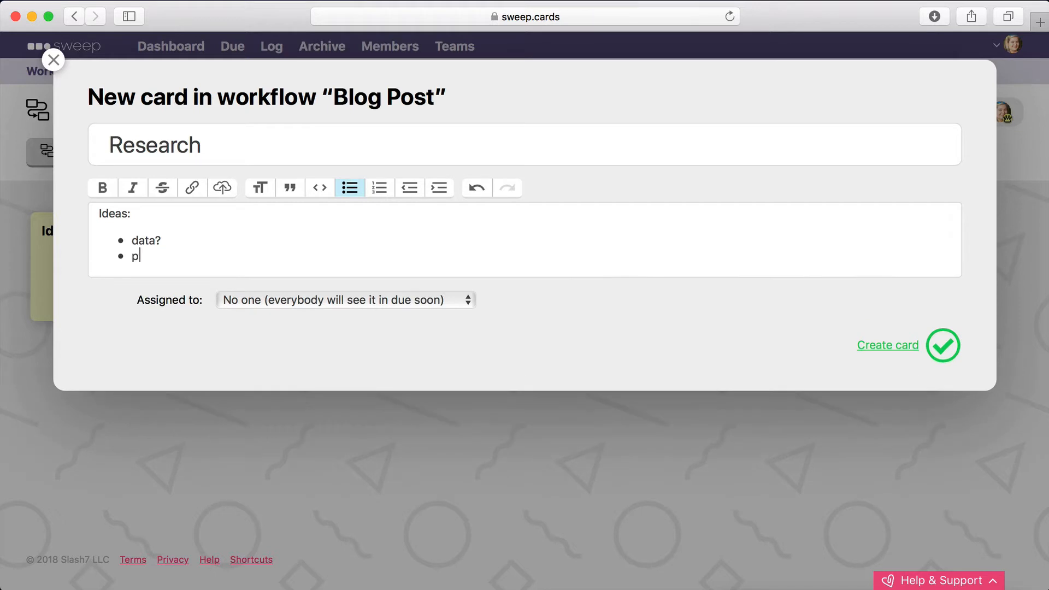
pyautogui.write('?')
pyautogui.press('Return')
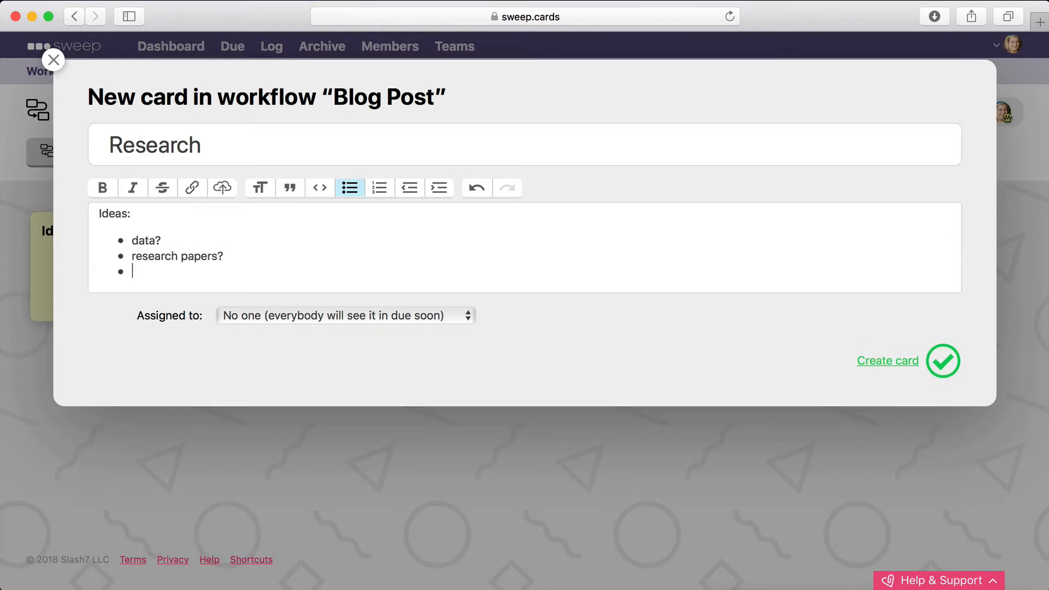
# Add the bullet "relevant quotes from readers or people on the internet?" to the Research card's description.
pyautogui.write('q')
pyautogui.press('BackSpace')
pyautogui.write('relevant quotes from re')
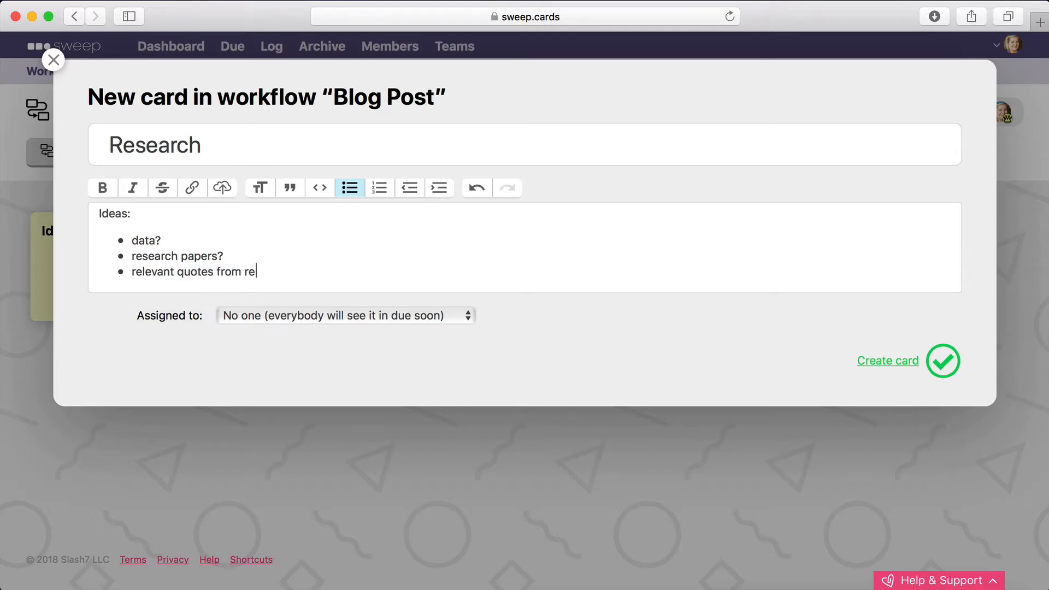
pyautogui.write('aders or people on the internet?')
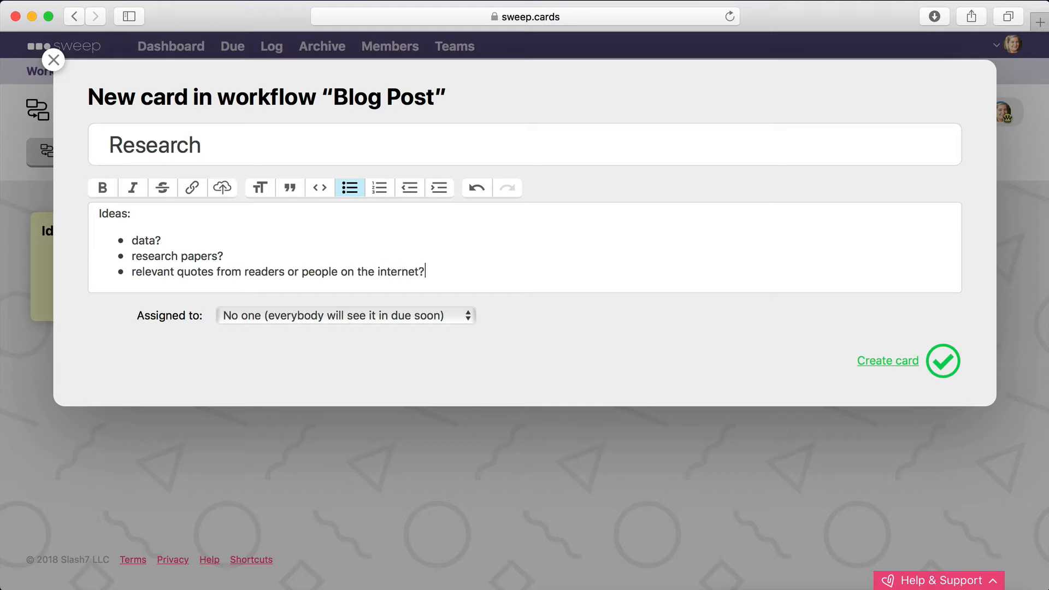
# Add the bullets "book or other resources to link to?" and "...even an excerpt from my own product?" to the list.
pyautogui.press('Return')
pyautogui.write('book')
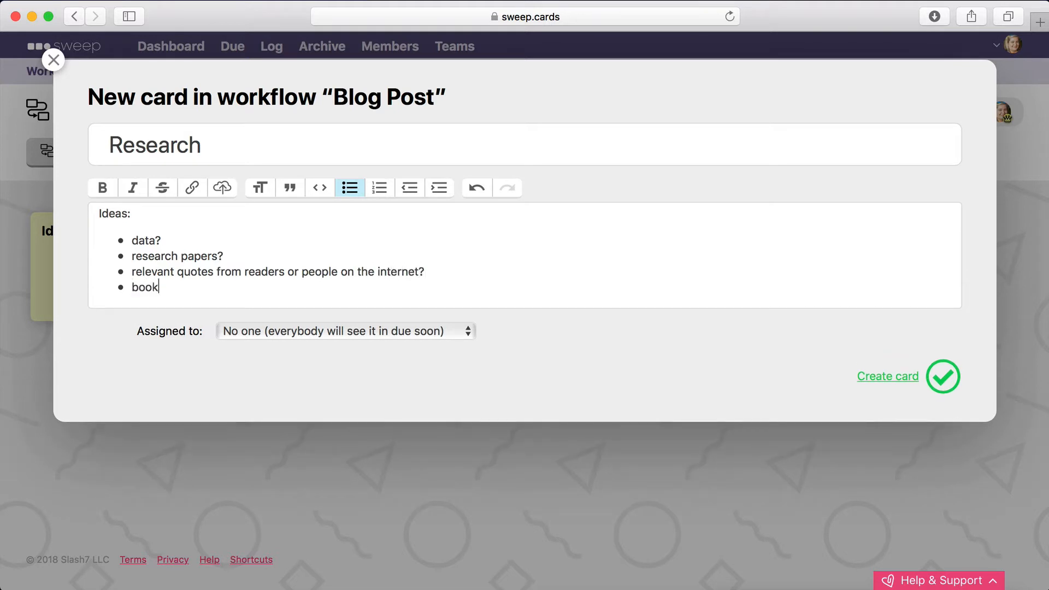
pyautogui.write(' or other resources to link to?')
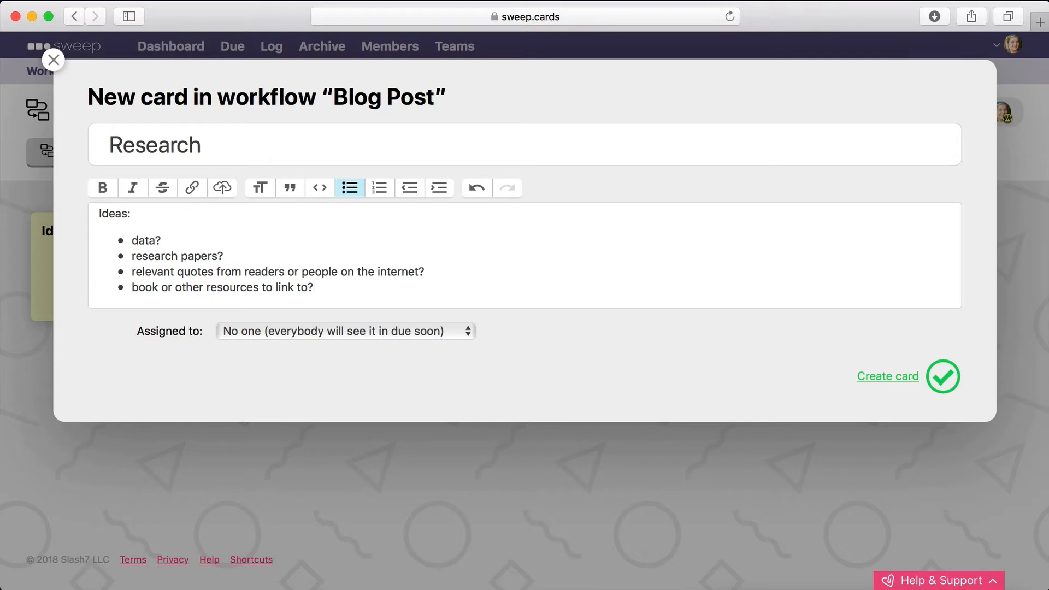
pyautogui.press('Return')
pyautogui.write('...even an exc')
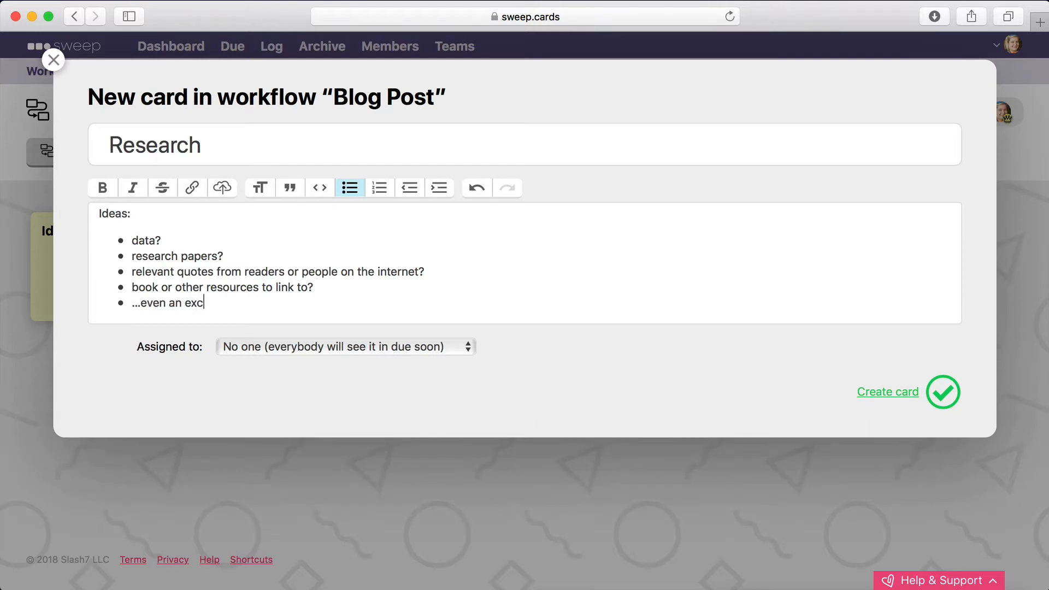
pyautogui.write('erpt from my own product?')
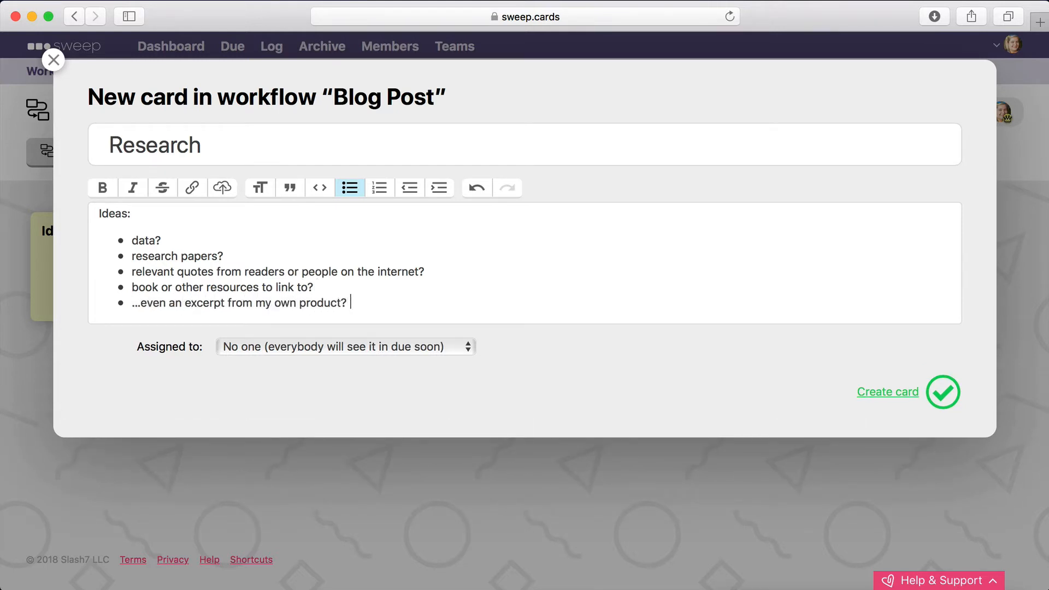
# Create the Research card assigned to no one and move it between the Idea and Write cards.
pyautogui.click(424, 339)
pyautogui.click(674, 371)
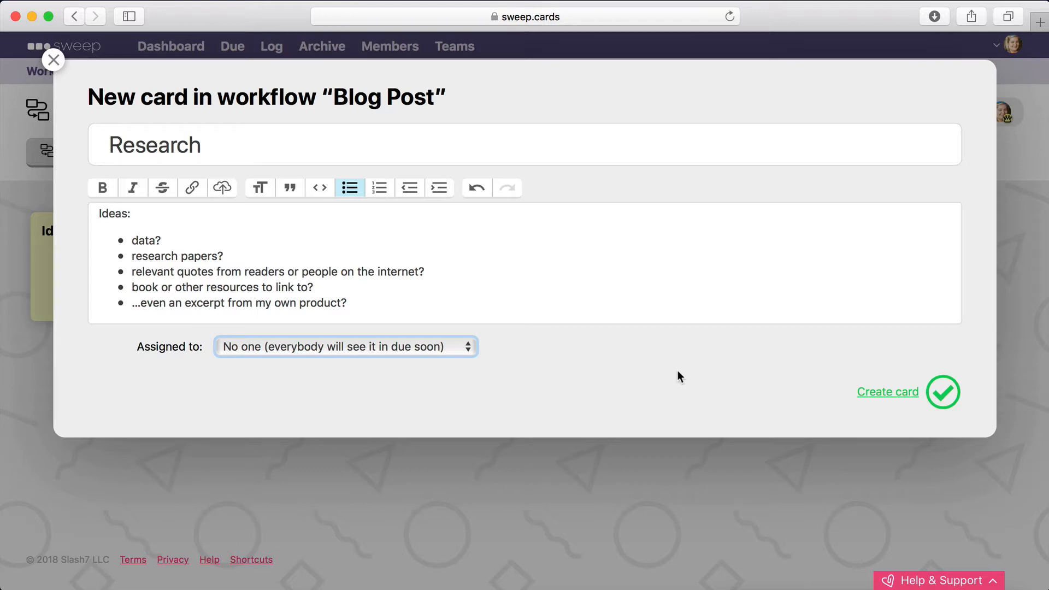
pyautogui.click(895, 396)
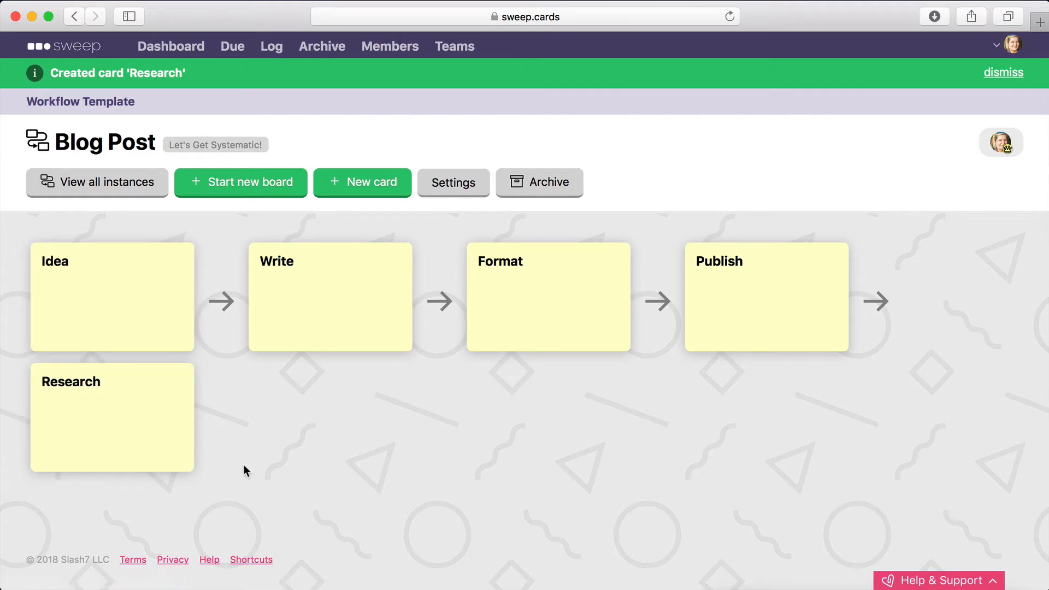
pyautogui.moveTo(141, 426); pyautogui.dragTo(397, 307)
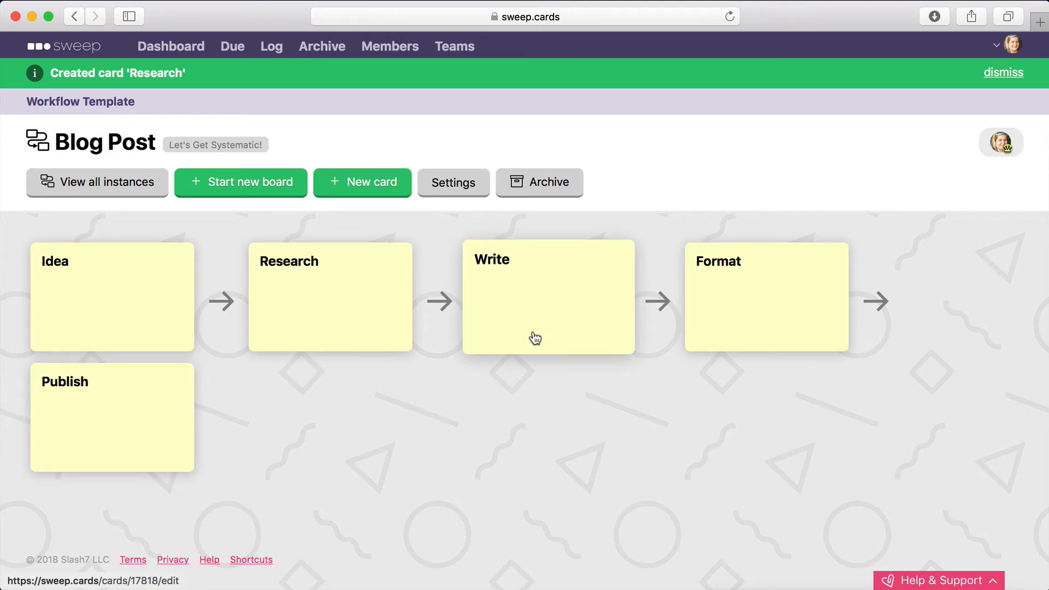
# Retitle the Write card as "Draft".
pyautogui.click(535, 338)
pyautogui.click(238, 155)
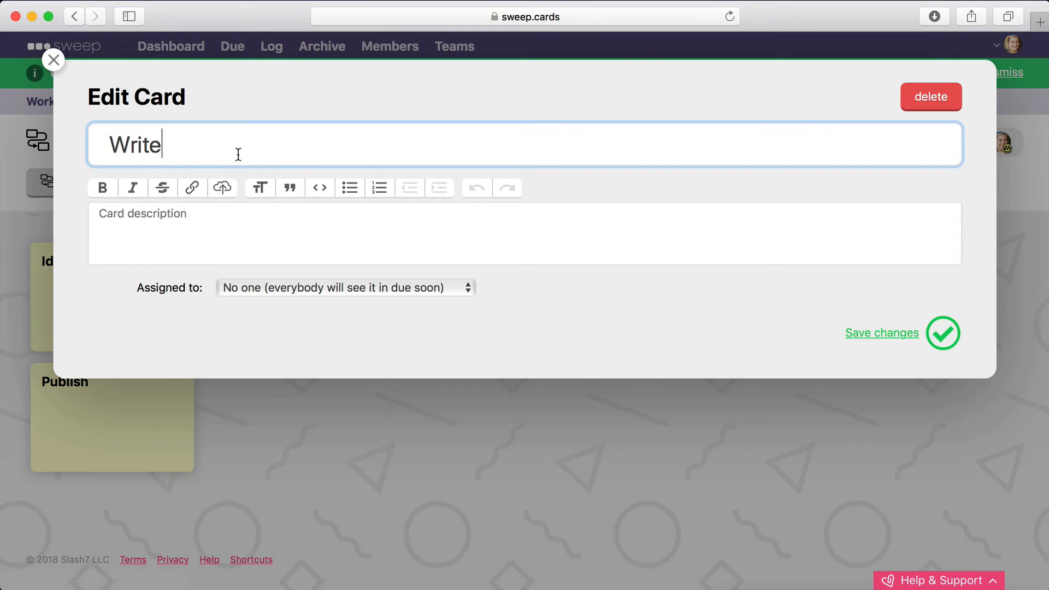
pyautogui.press('BackSpace')
pyautogui.press('BackSpace')
pyautogui.press('BackSpace')
pyautogui.press('BackSpace')
pyautogui.press('BackSpace')
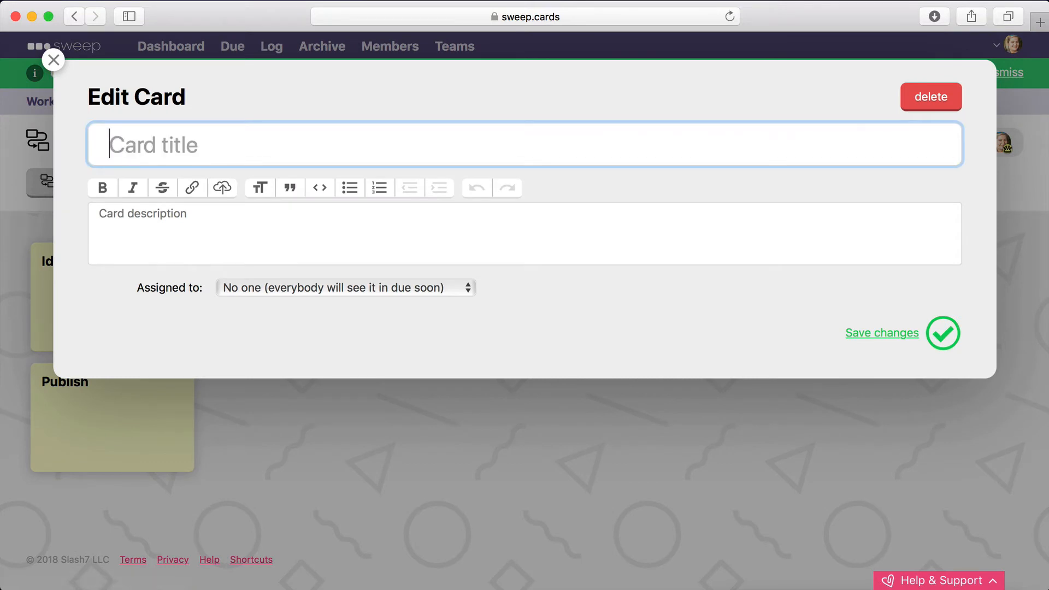
pyautogui.write('Wr')
pyautogui.press('BackSpace')
pyautogui.write('r')
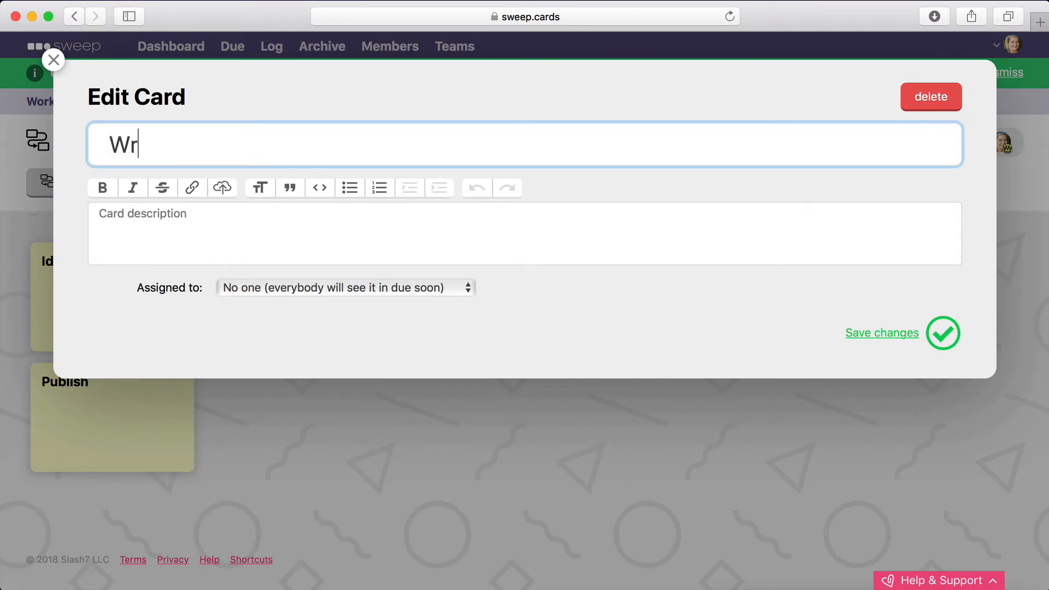
pyautogui.write('ite Draft')
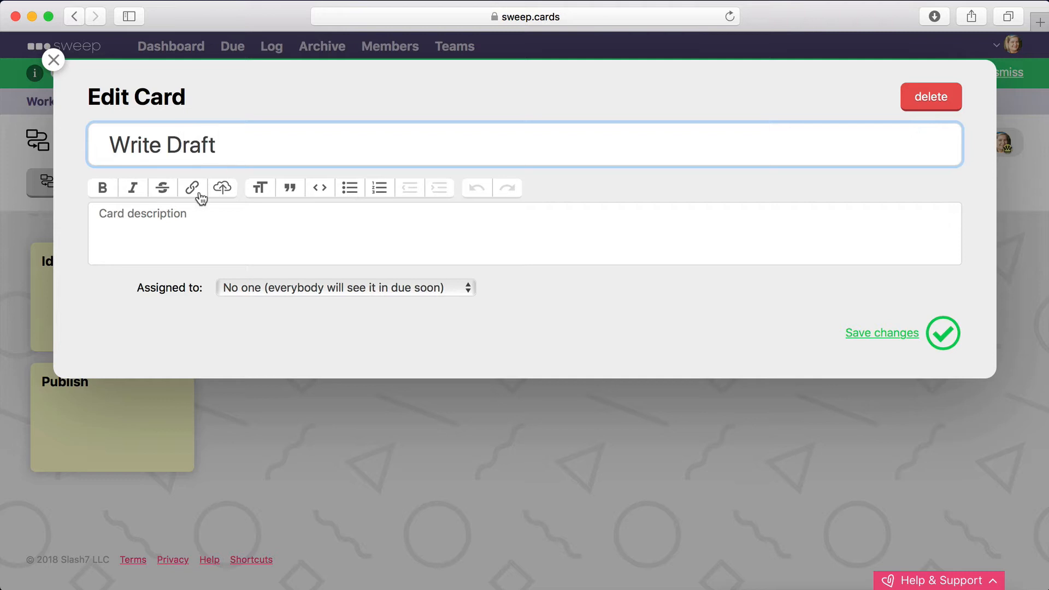
pyautogui.press('super+a')
pyautogui.write('Draf')
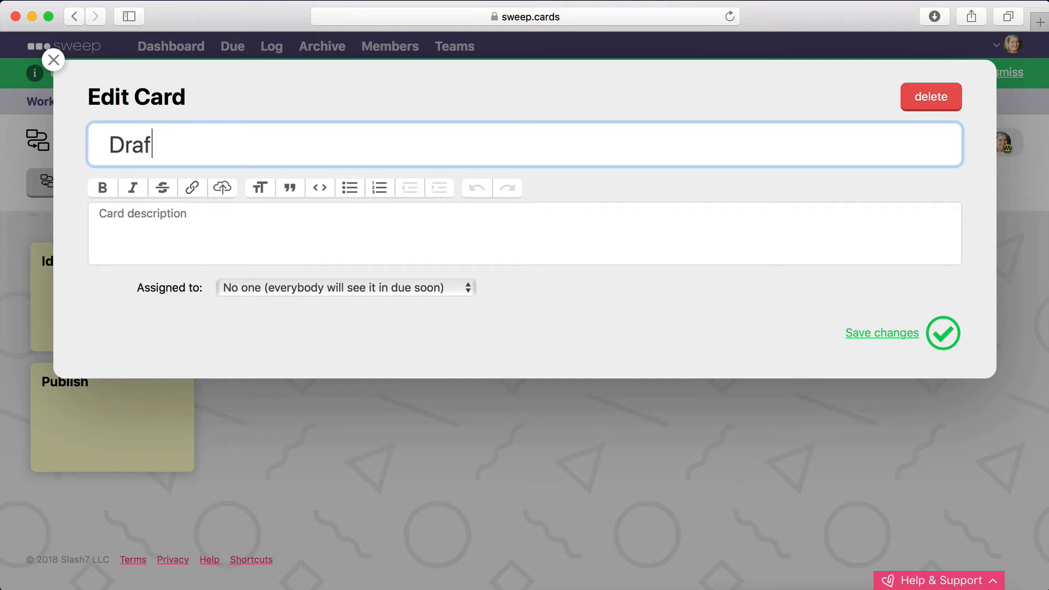
pyautogui.write('t')
# Give the Draft card the description "Write drunk, edit sober." credited to Hemingway, and save the changes.
pyautogui.click(245, 237)
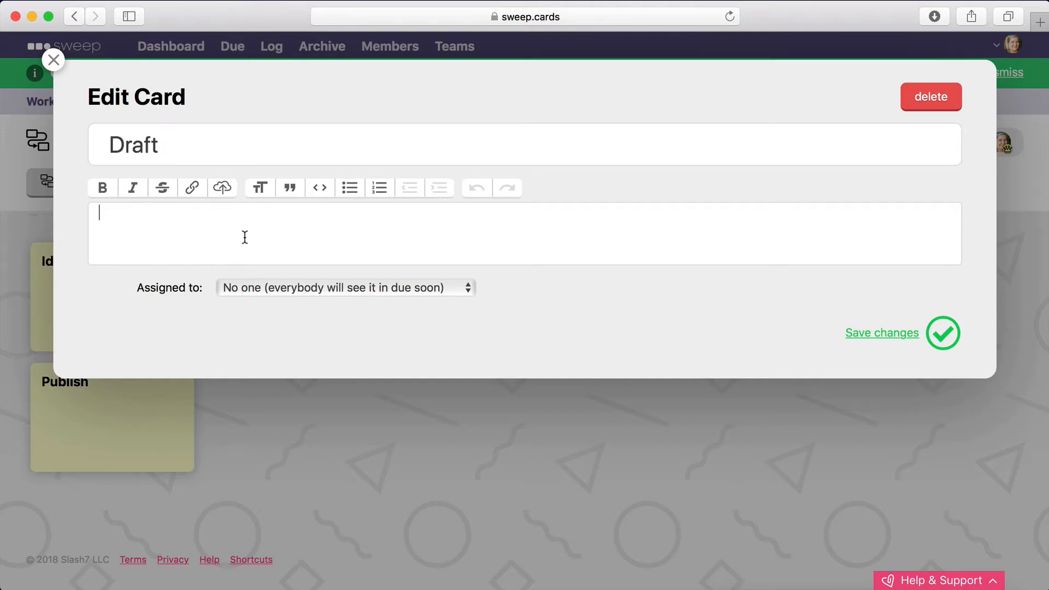
pyautogui.write('"Write drunk, edit sober')
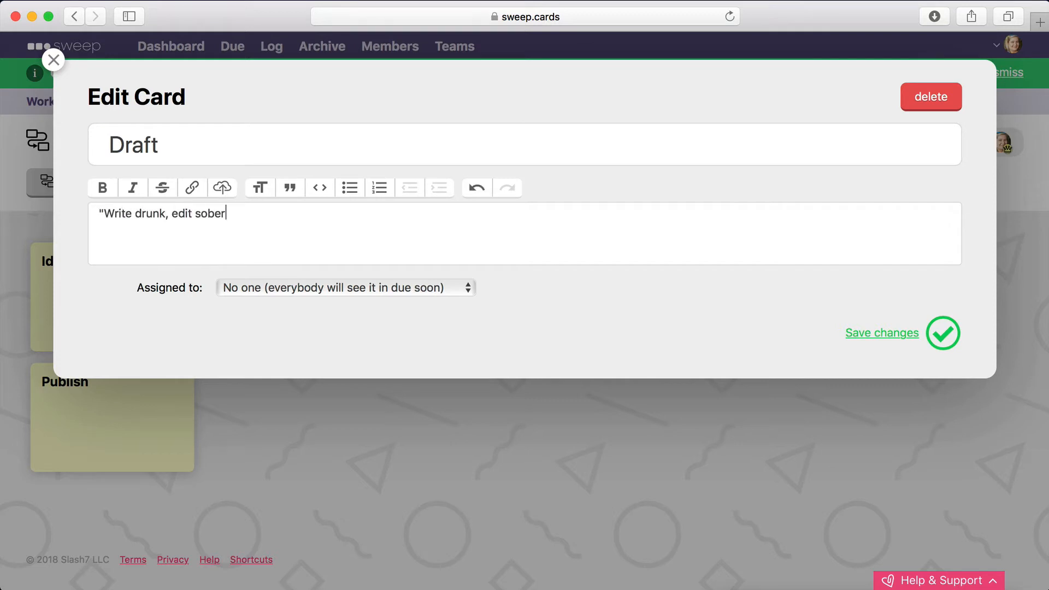
pyautogui.write('." — Hemingway')
pyautogui.click(940, 330)
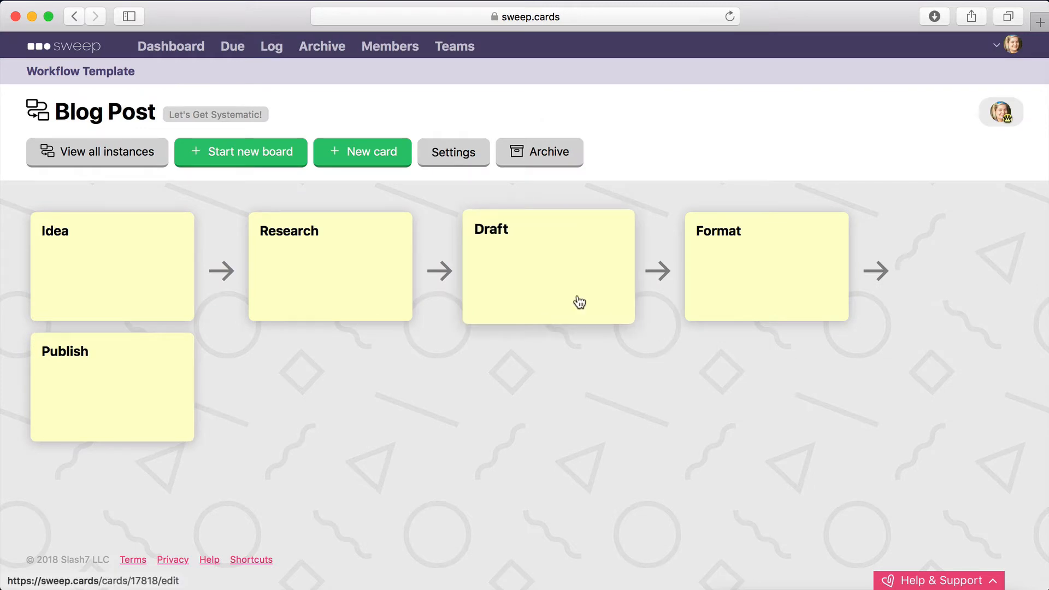
# Start another new card in the Blog Post workflow titled "Revise".
pyautogui.click(343, 164)
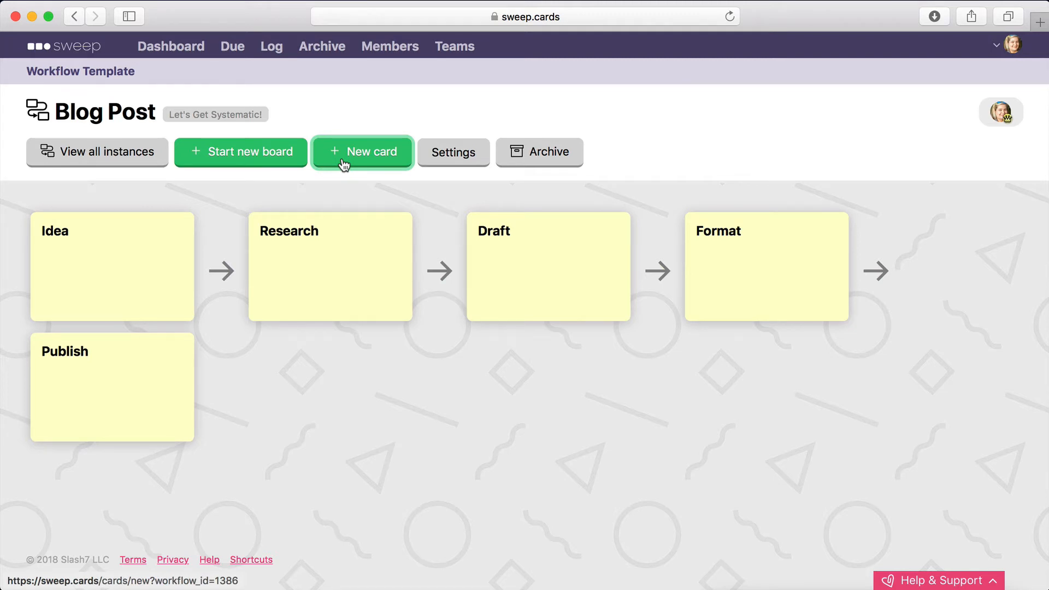
pyautogui.write('Rev')
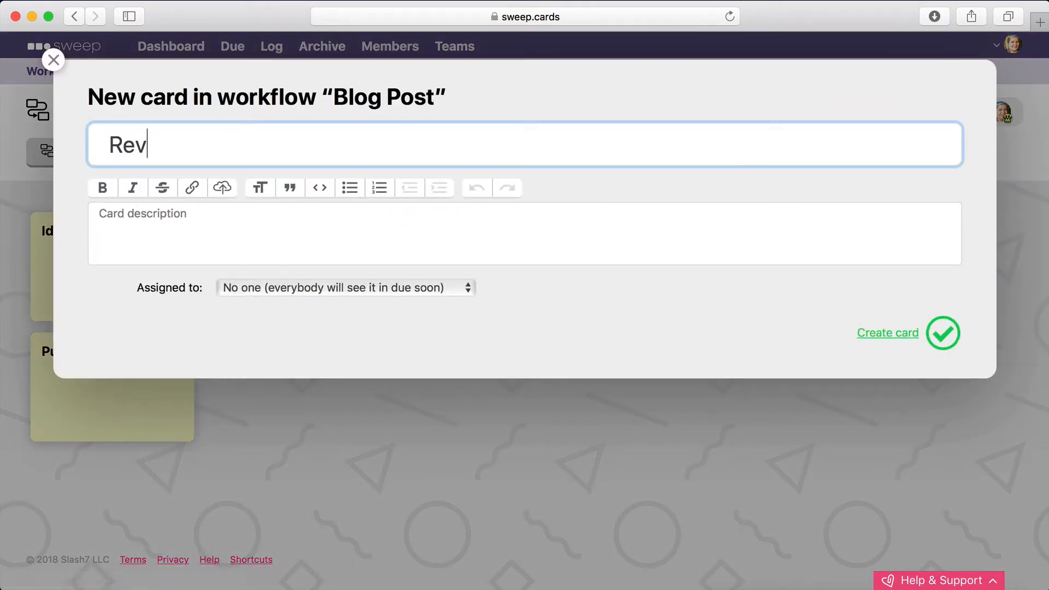
pyautogui.write('ise')
# Describe the Revise card as "EDIT SOBER, HE SAID!" with an attribution by first name ending in "on Hemingway", and create the card.
pyautogui.click(380, 232)
pyautogui.write('EDIT SOBER, HE')
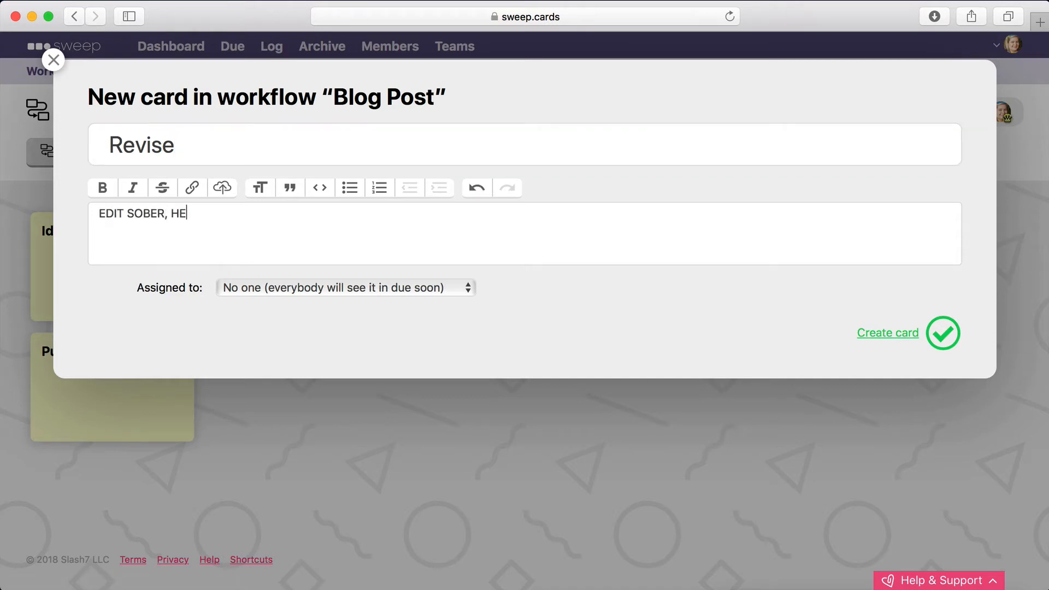
pyautogui.write(' SAID! — Amy, on Hemigw')
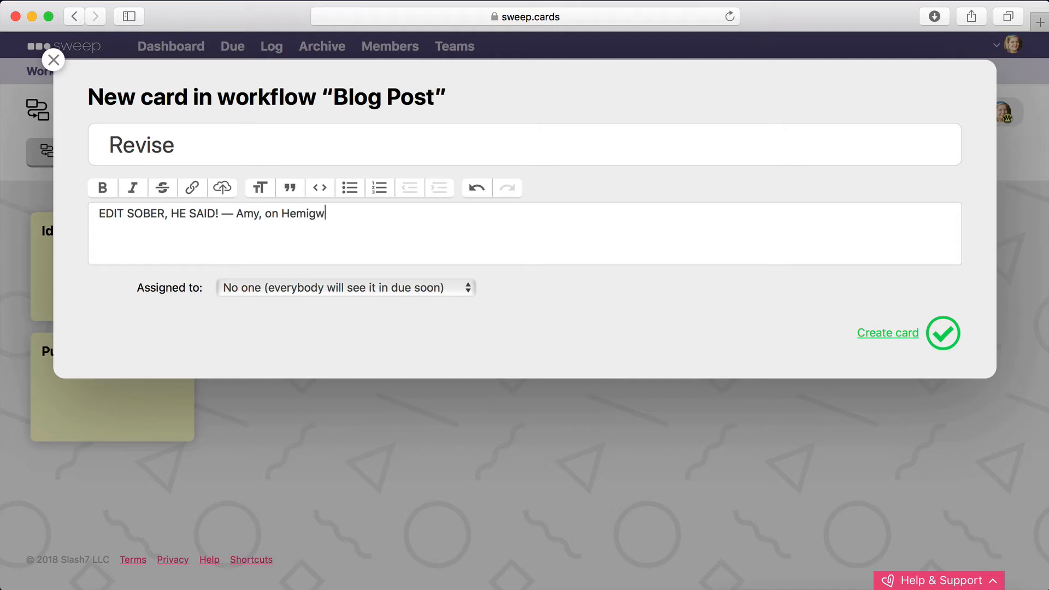
pyautogui.write('ay')
pyautogui.press('BackSpace')
pyautogui.press('BackSpace')
pyautogui.press('BackSpace')
pyautogui.press('BackSpace')
pyautogui.write('ngway')
pyautogui.click(933, 347)
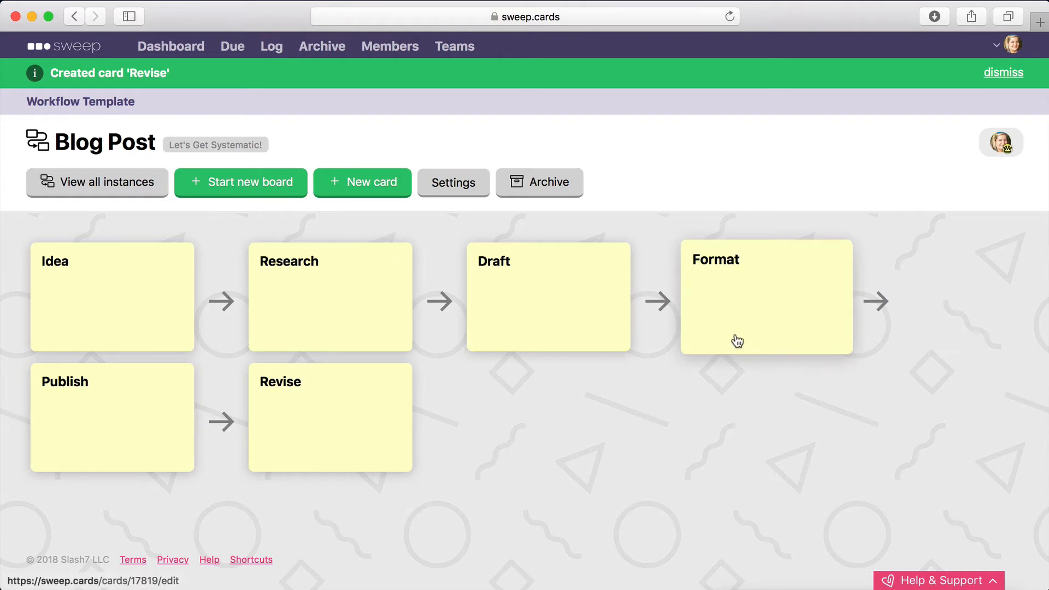
# Move the Revise card between the Draft and Format cards.
pyautogui.click(720, 285)
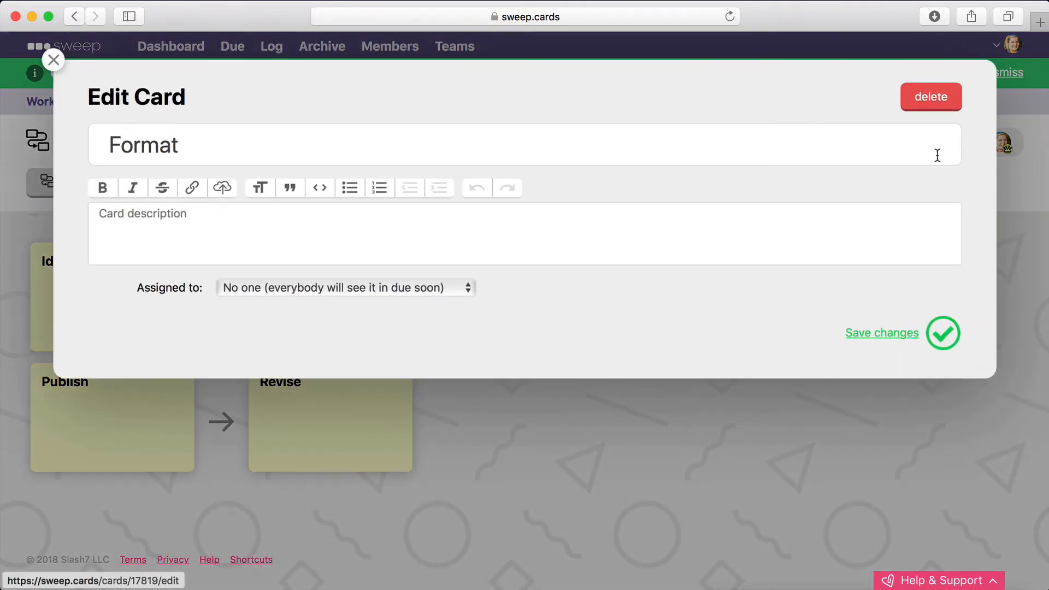
pyautogui.click(54, 60)
pyautogui.moveTo(322, 398); pyautogui.dragTo(692, 300)
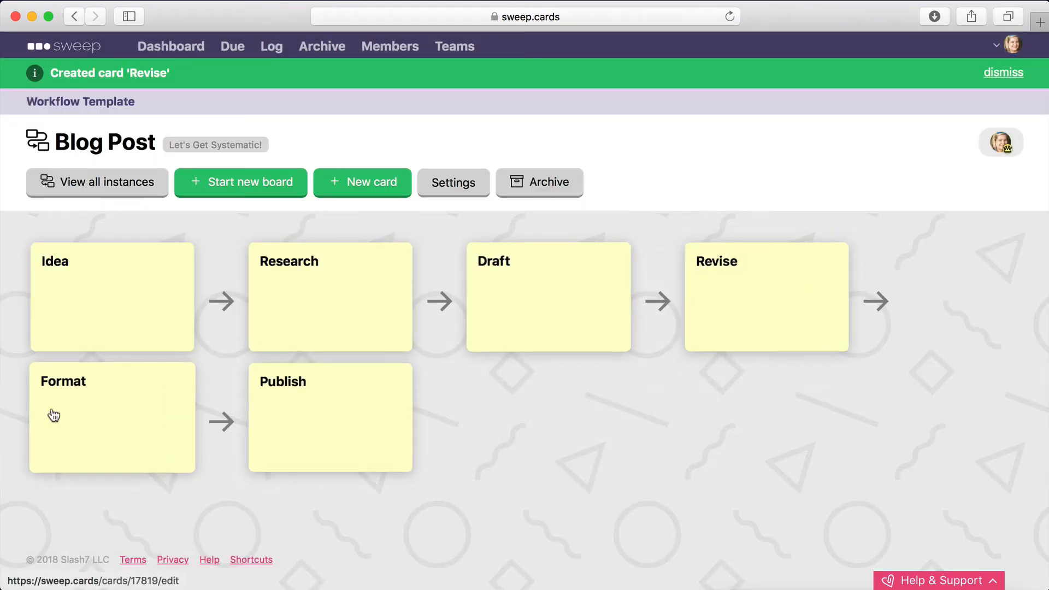
# Retitle the Format card as "Format in Markdown" and place the cursor in its empty description.
pyautogui.click(125, 391)
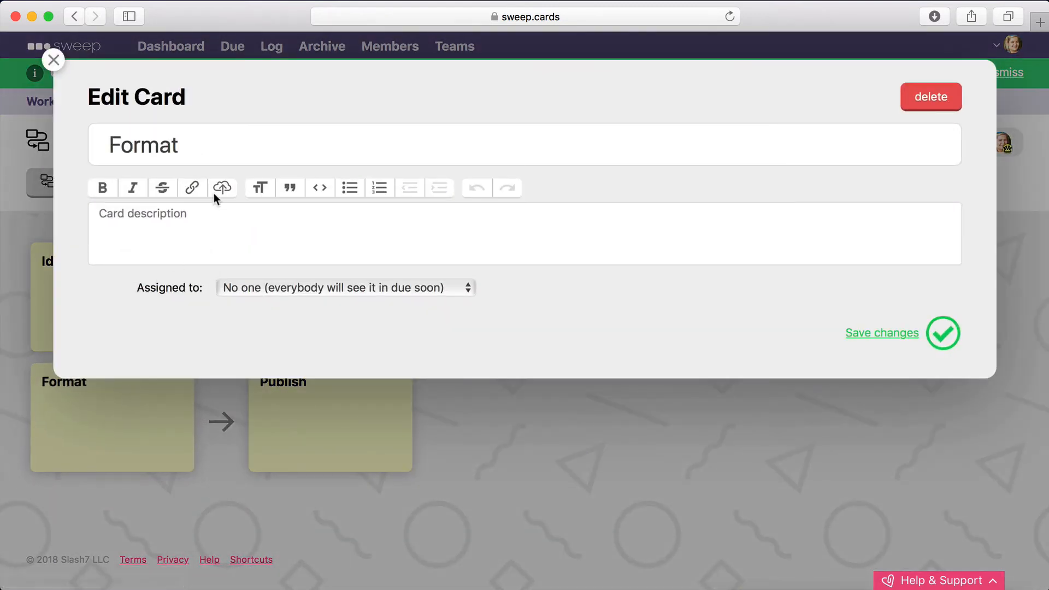
pyautogui.click(222, 153)
pyautogui.write('in Markdown')
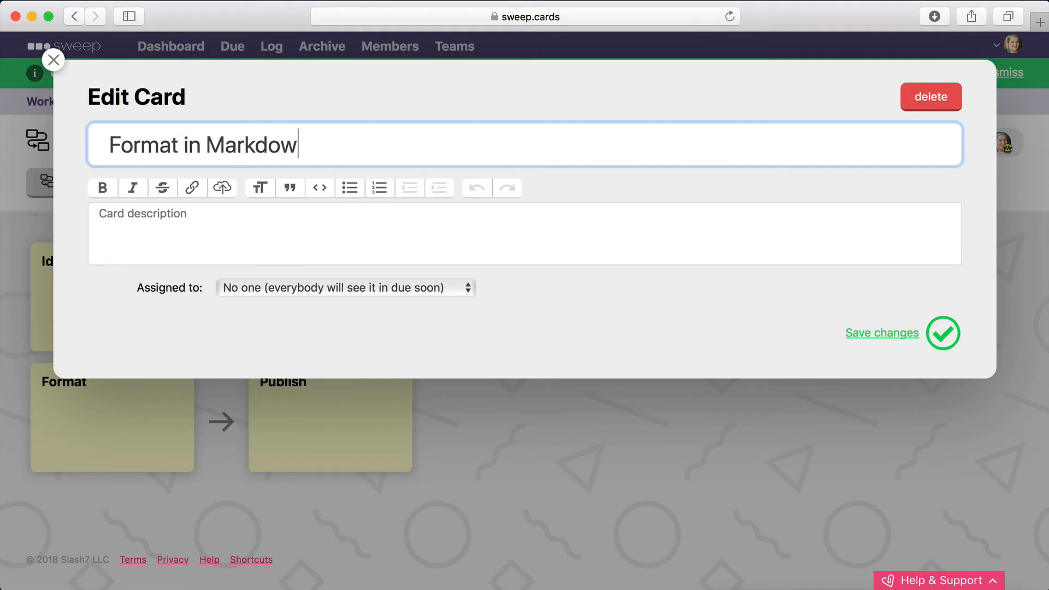
pyautogui.click(219, 232)
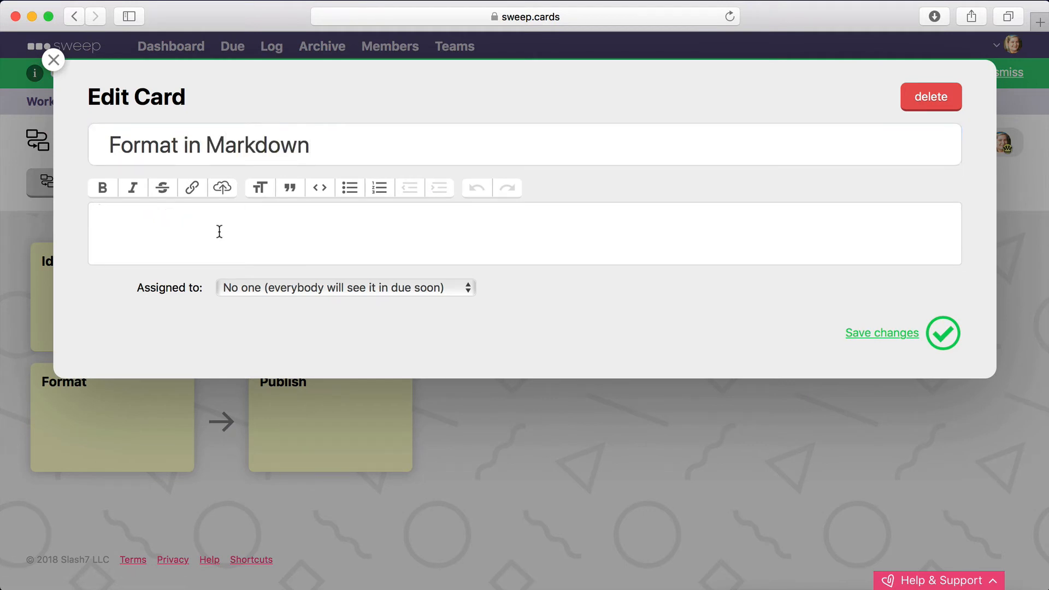
# Search the web for "markdown" in a new browser window and open the Markdown Cheatsheet result on GitHub.
pyautogui.press('super+n')
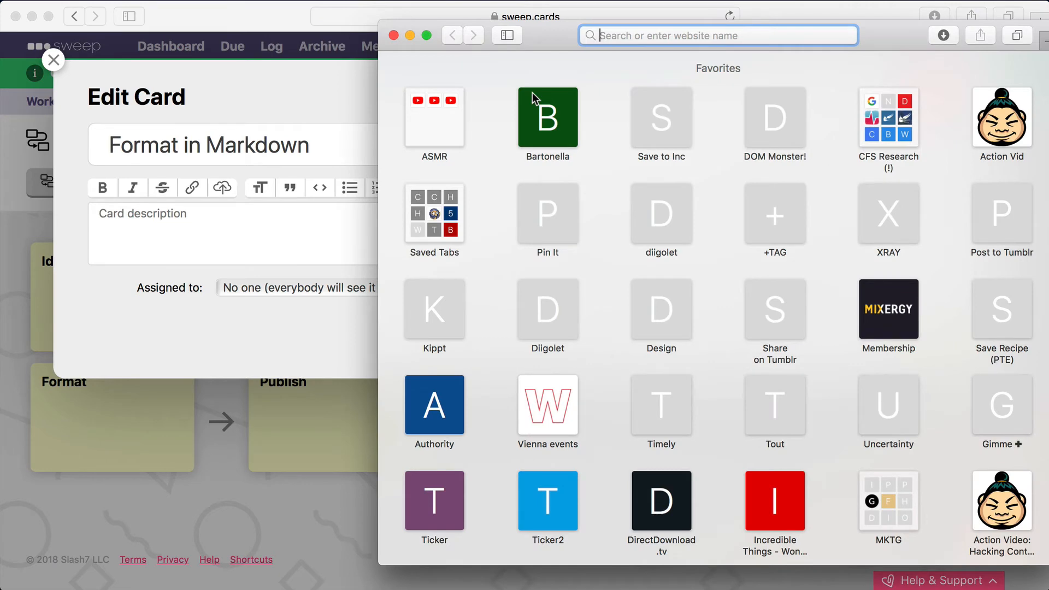
pyautogui.write('markdown')
pyautogui.press('Return')
pyautogui.press('super+c')
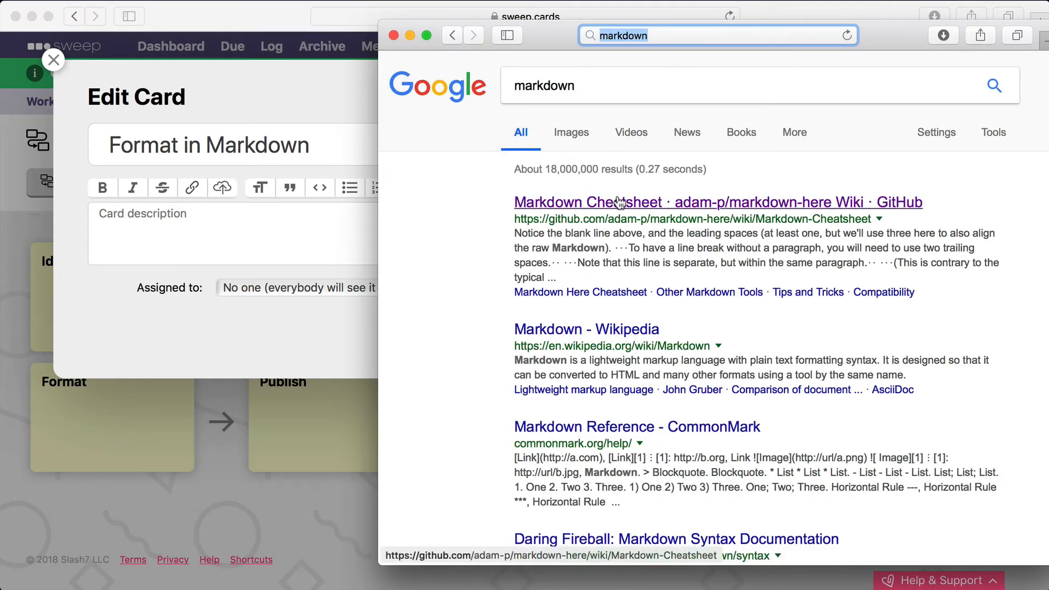
pyautogui.click(614, 201)
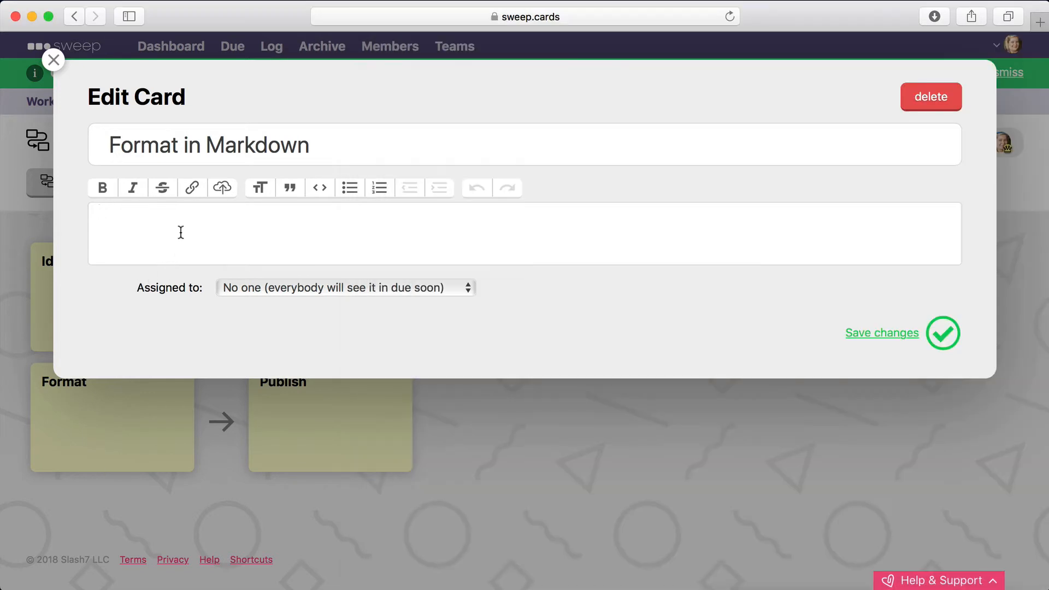
# Begin the Format in Markdown card's description with "Use this" and open the link entry.
pyautogui.write('Use this')
pyautogui.click(192, 189)
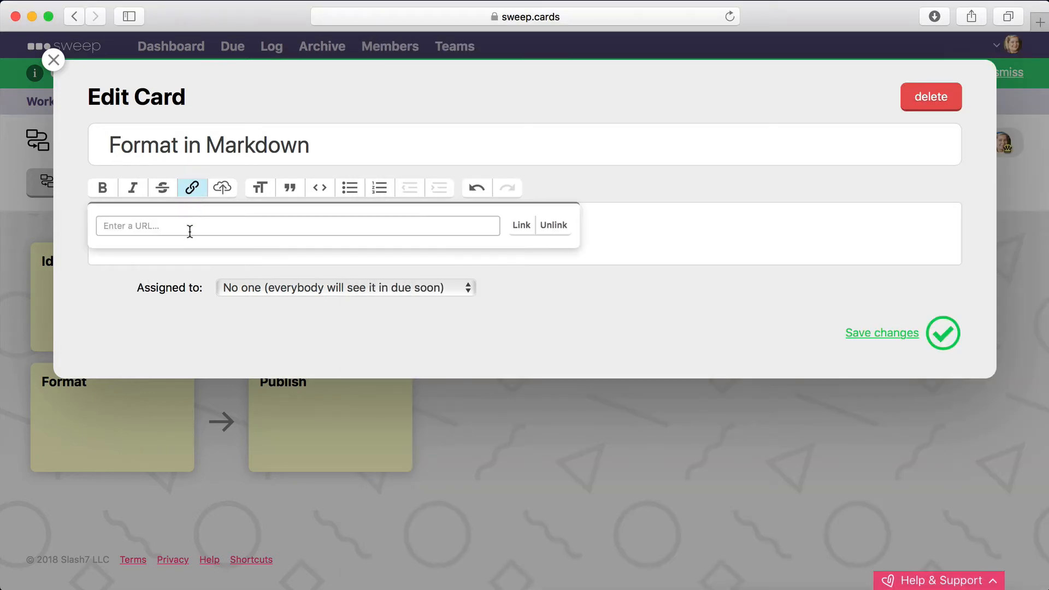
pyautogui.press('super+v')
pyautogui.click(519, 232)
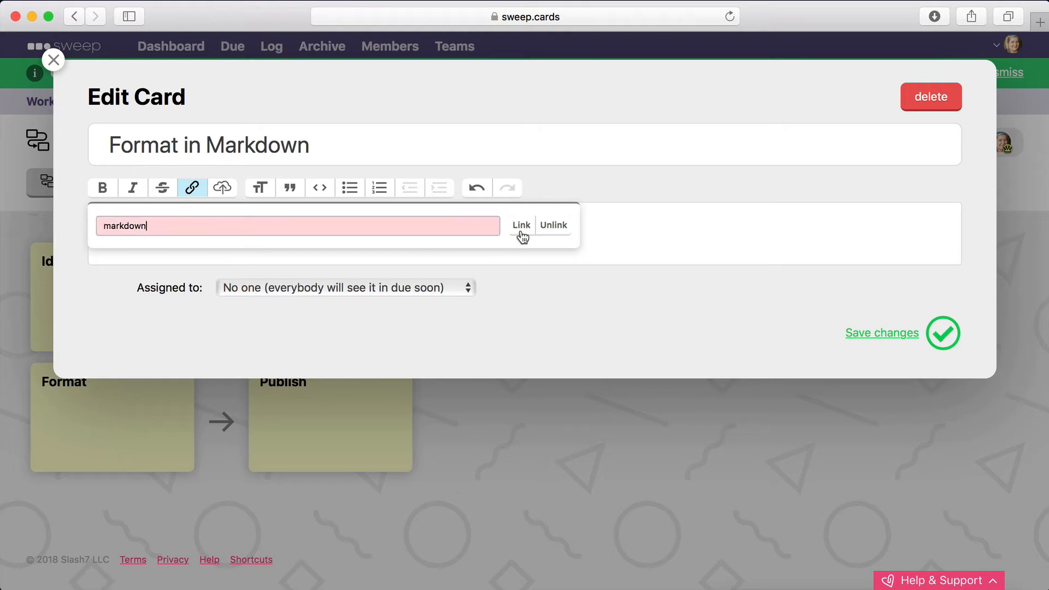
pyautogui.tripleClick(394, 227)
pyautogui.write('ht')
pyautogui.press('BackSpace')
pyautogui.press('BackSpace')
pyautogui.press('super+v')
pyautogui.press('BackSpace')
pyautogui.press('super+a')
pyautogui.press('BackSpace')
# Switch to the Markdown Cheatsheet page and copy its full web address.
pyautogui.press('super+grave')
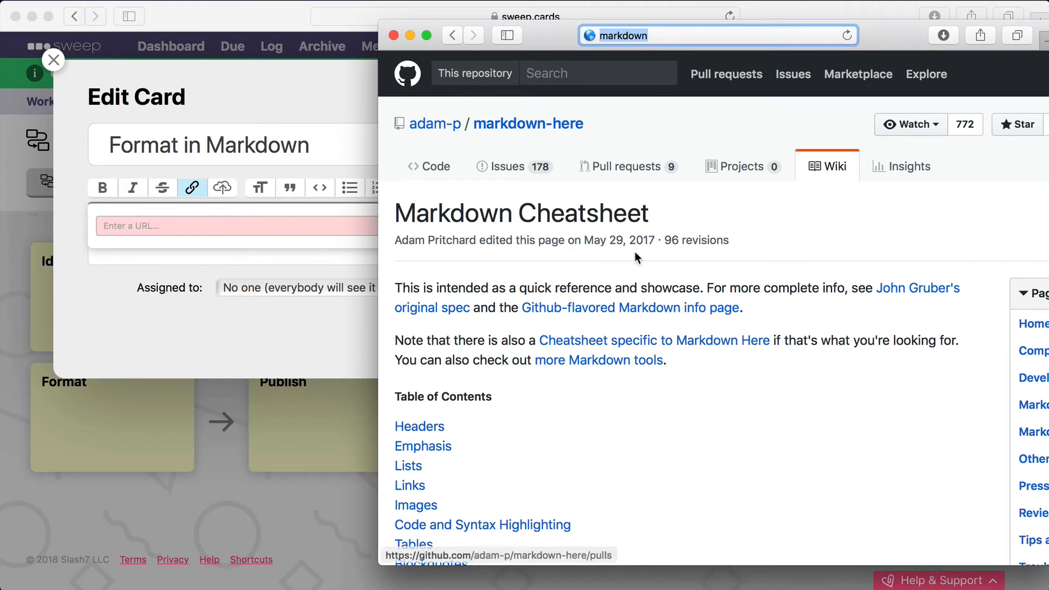
pyautogui.click(673, 265)
pyautogui.click(733, 39)
pyautogui.press('super+c')
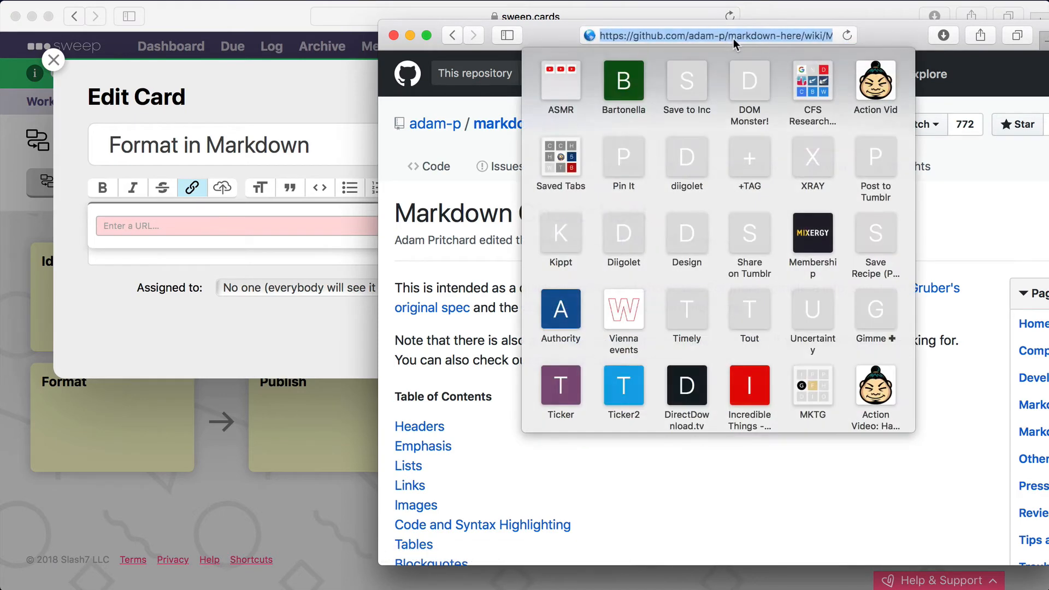
# Insert the copied cheatsheet address as a link after "Use this" and save the Format in Markdown card.
pyautogui.click(321, 232)
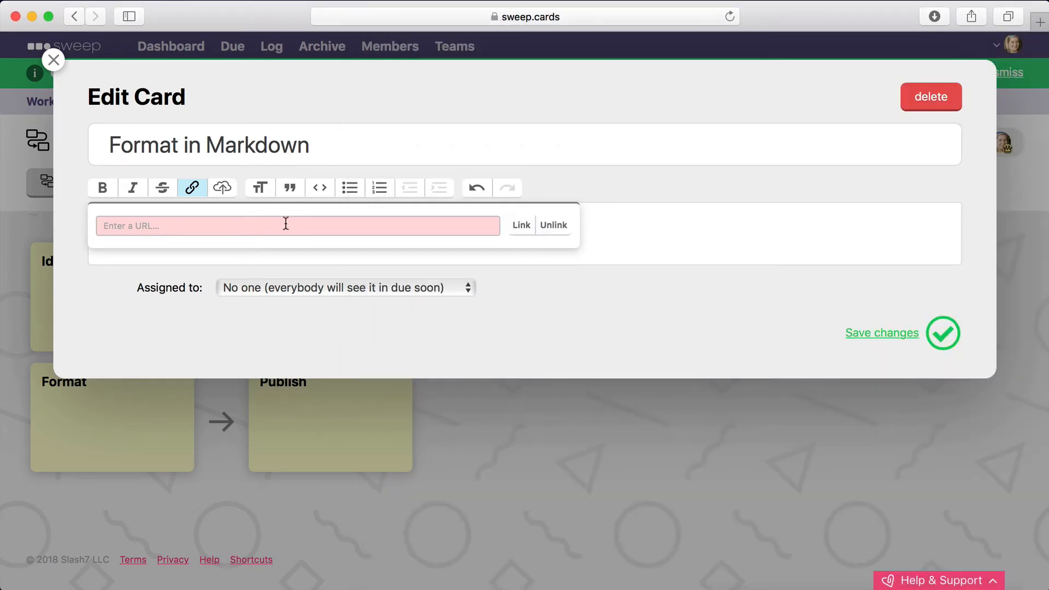
pyautogui.press('super+v')
pyautogui.click(523, 225)
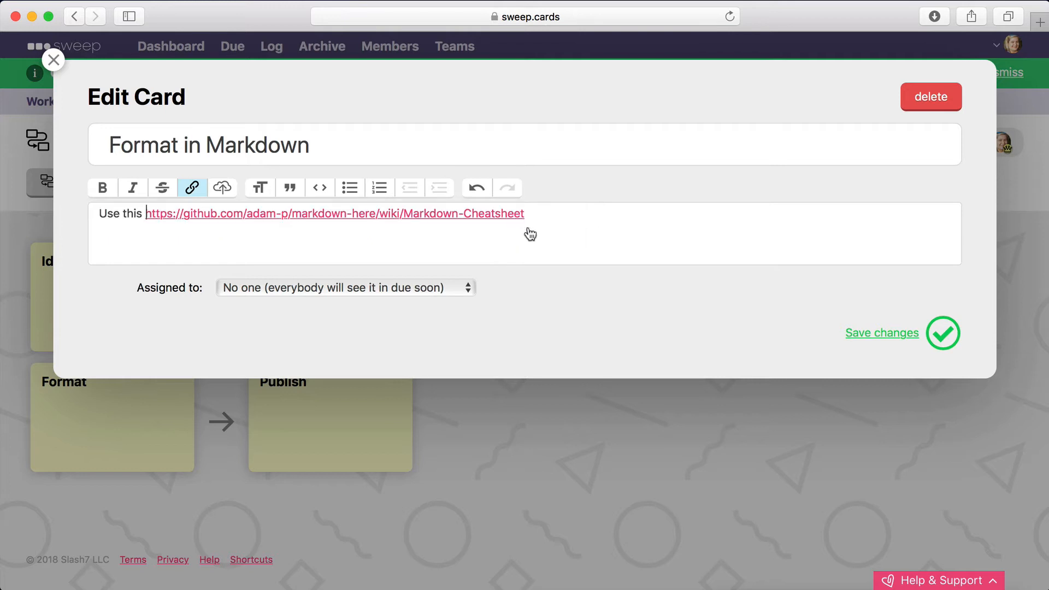
pyautogui.click(943, 333)
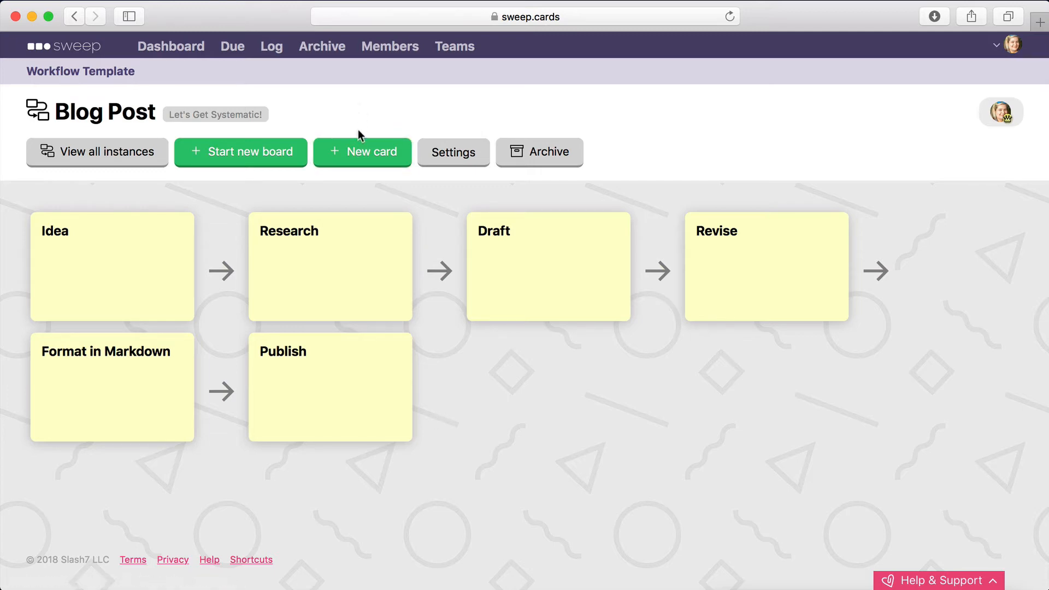
# Start a new card in the Blog Post workflow titled "Tagging" and place the cursor in its description.
pyautogui.click(357, 150)
pyautogui.write('T')
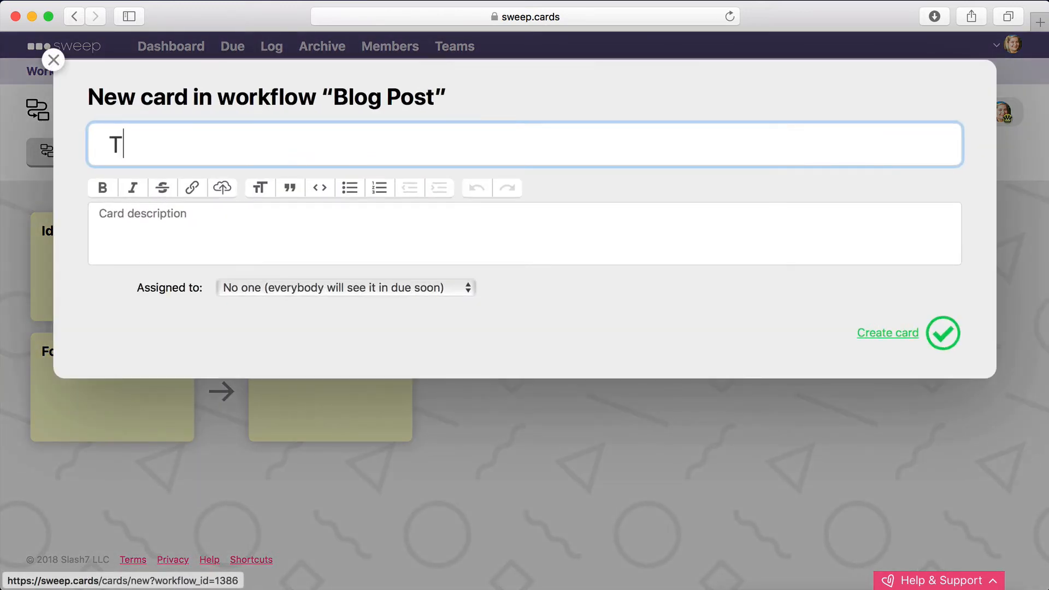
pyautogui.write('agging')
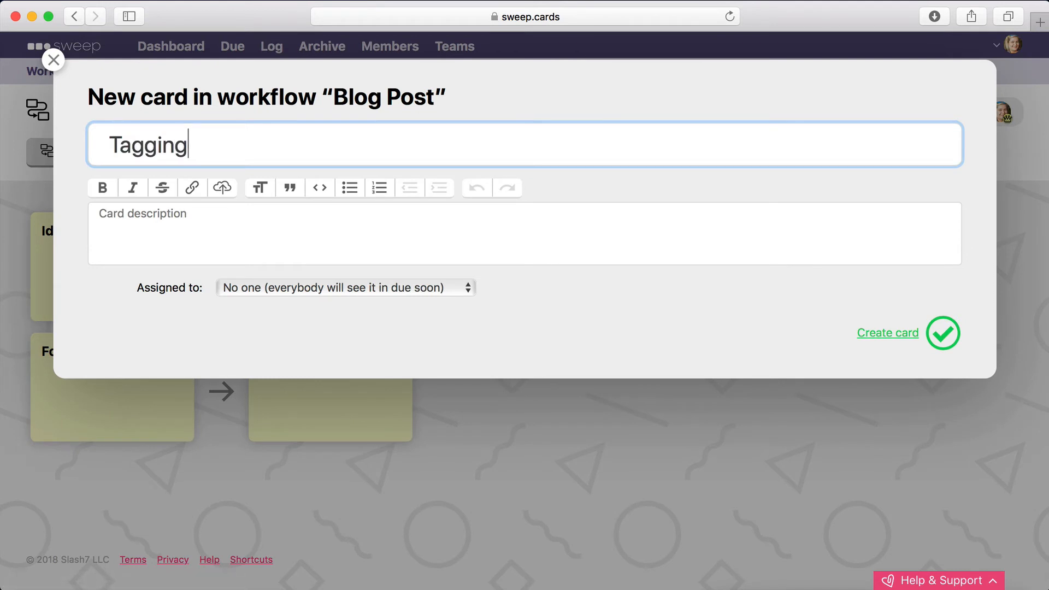
pyautogui.click(328, 219)
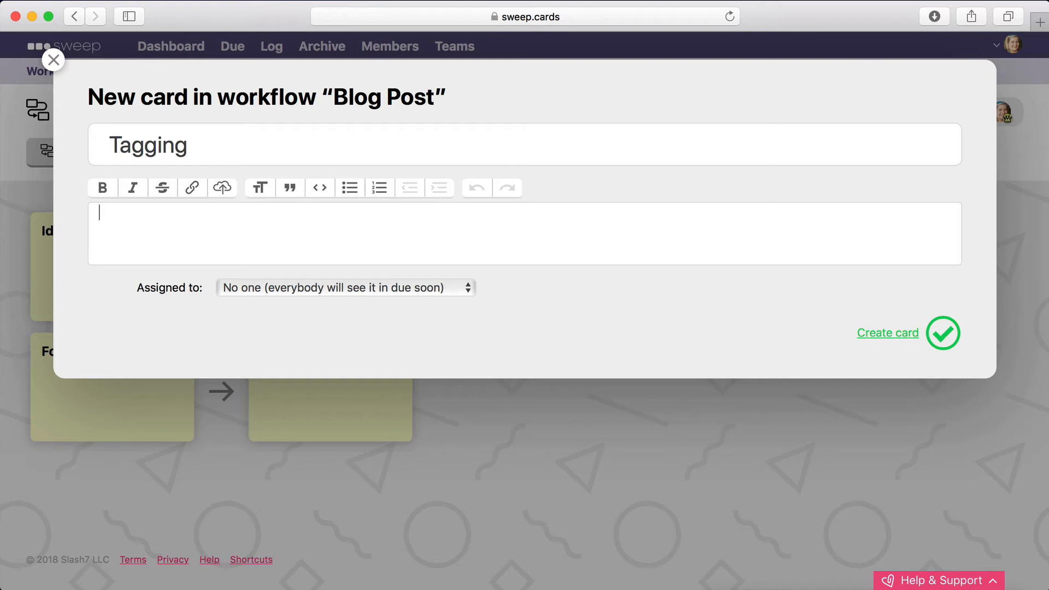
# Copy the web address of the "NanoCMS content tagging" YouTube video and return to the Tagging card's description.
pyautogui.press('super+grave')
pyautogui.press('super+grave')
pyautogui.press('super+grave')
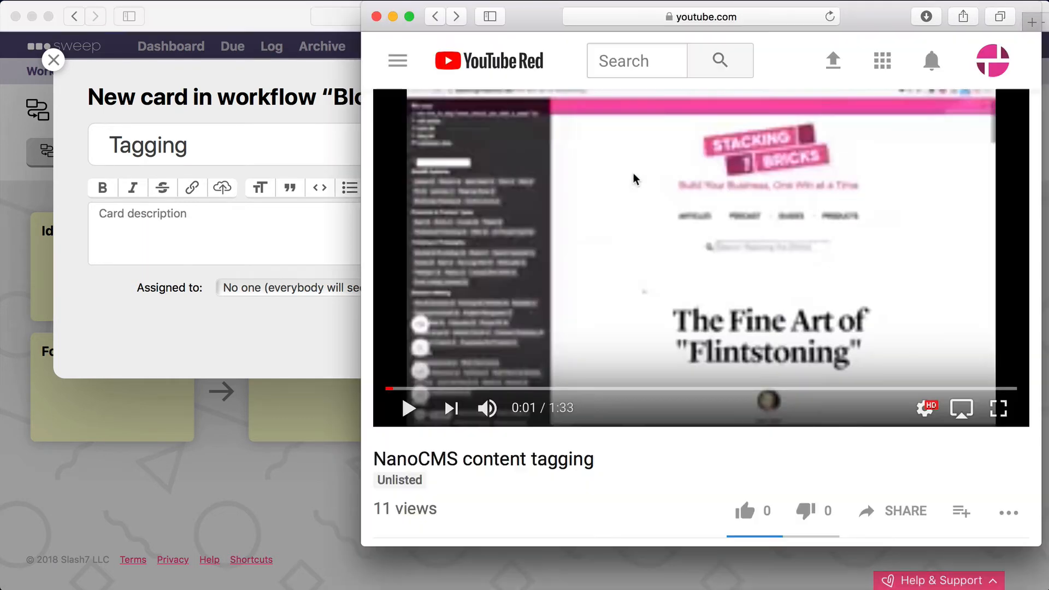
pyautogui.click(726, 19)
pyautogui.click(245, 235)
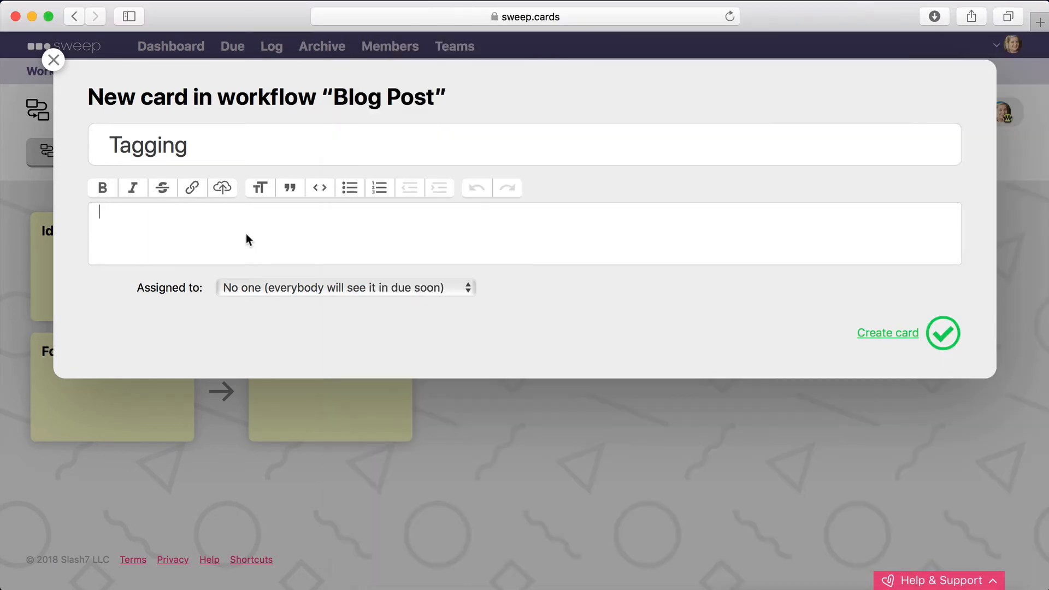
# Describe the Tagging card as "Be sure to use this video to correctly categorize and tag each new post, article, or guide:".
pyautogui.write('Be sure to use t')
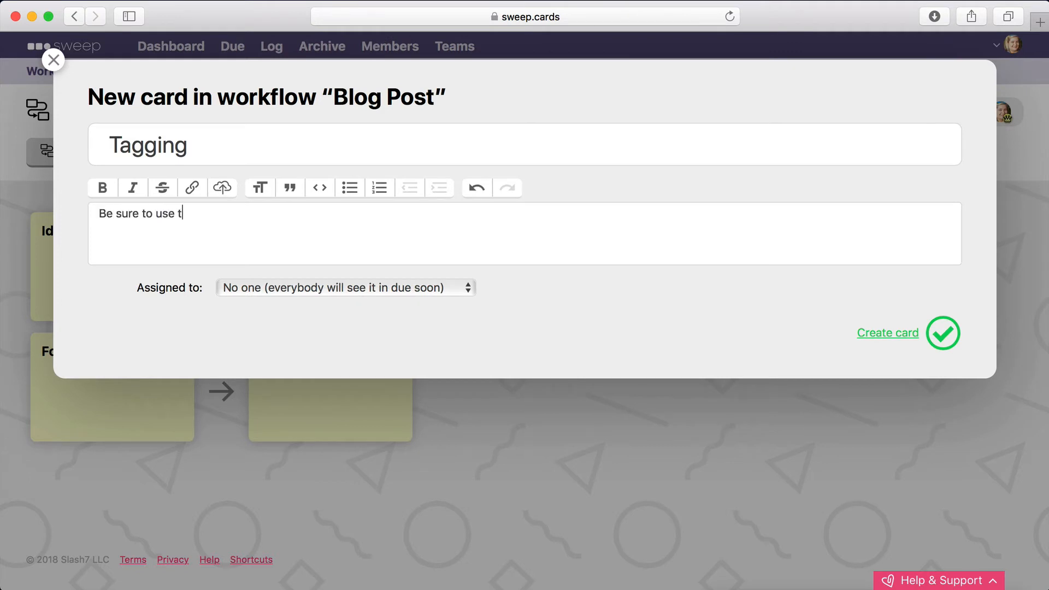
pyautogui.write('his video to correctly categorize and')
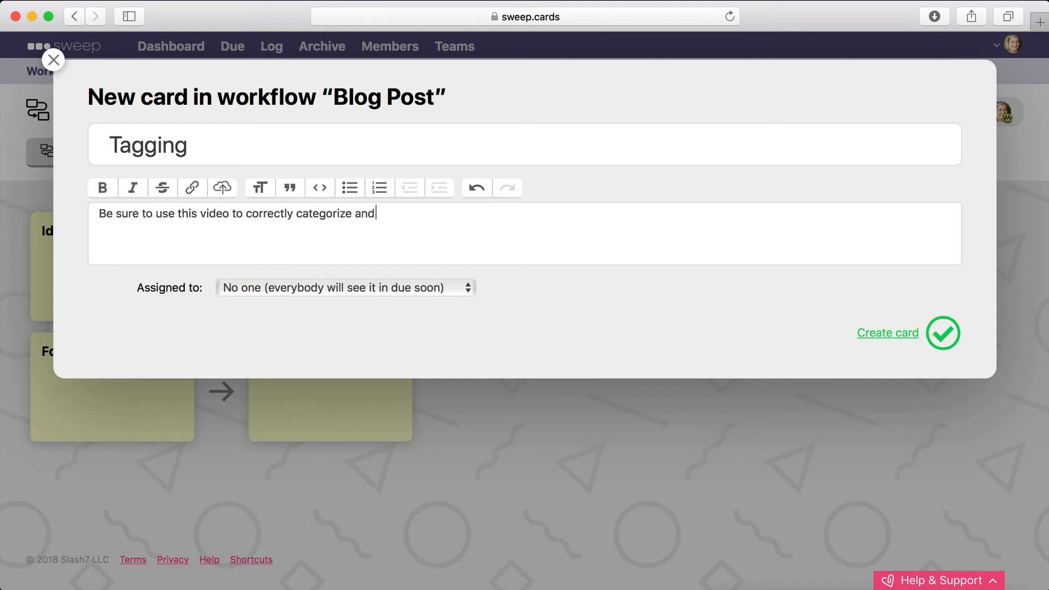
pyautogui.write(' tag each new post,')
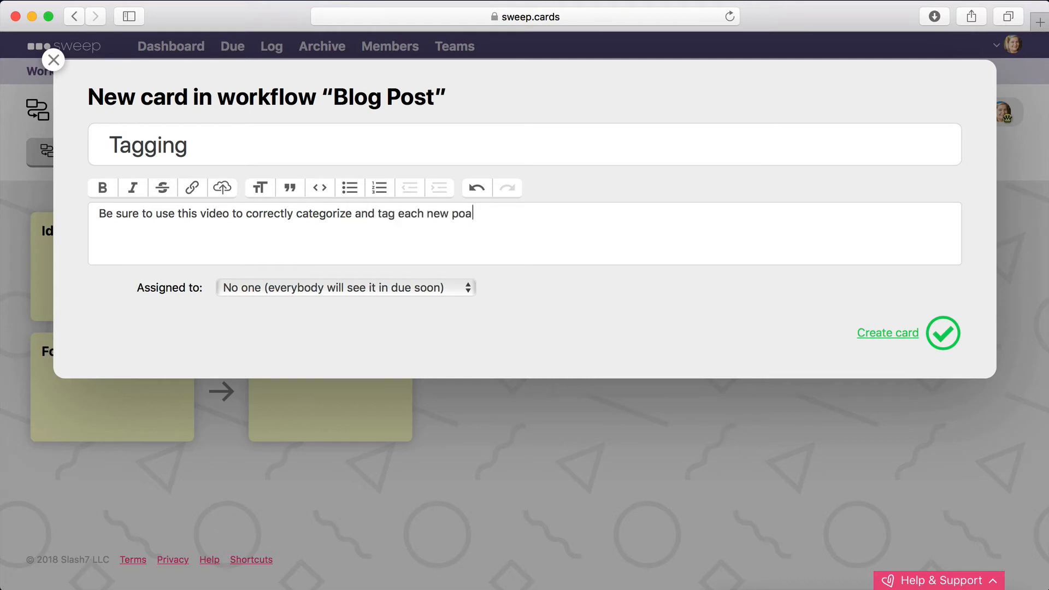
pyautogui.write(' article, or guide:')
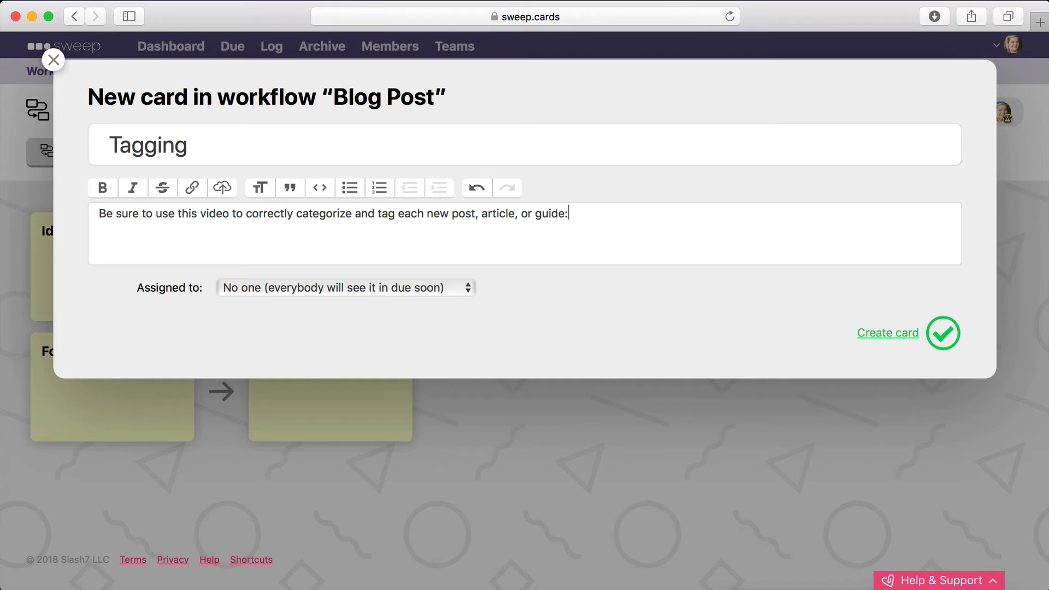
# Embed the copied YouTube video on a new line below the Tagging card's description text and review the embed.
pyautogui.press('Return')
pyautogui.write('https://www.youtube.com/watch?v=rWb57KDWX_k')
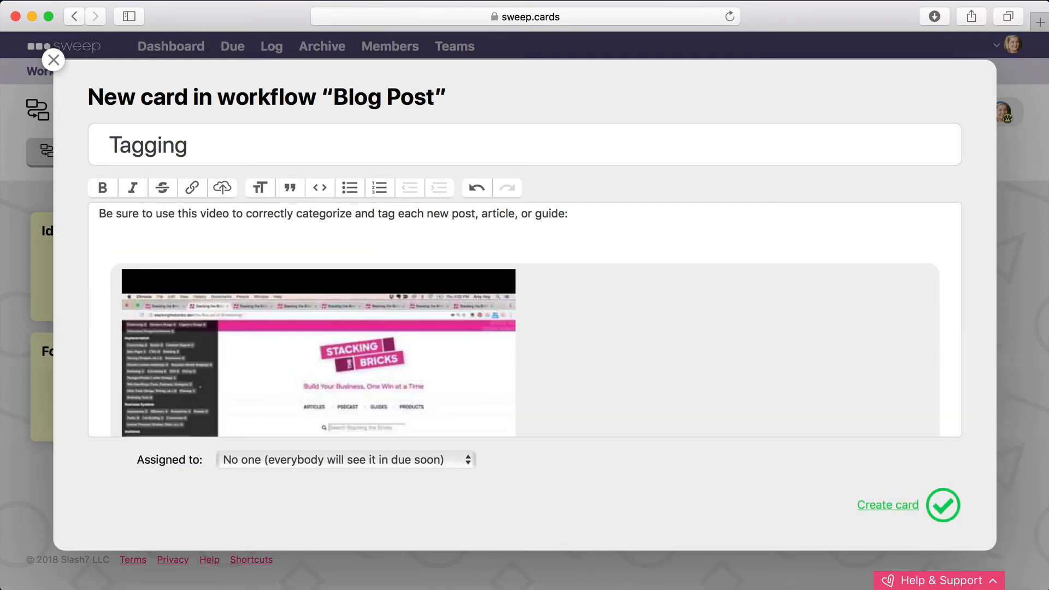
pyautogui.scroll(-5, 541, 356)
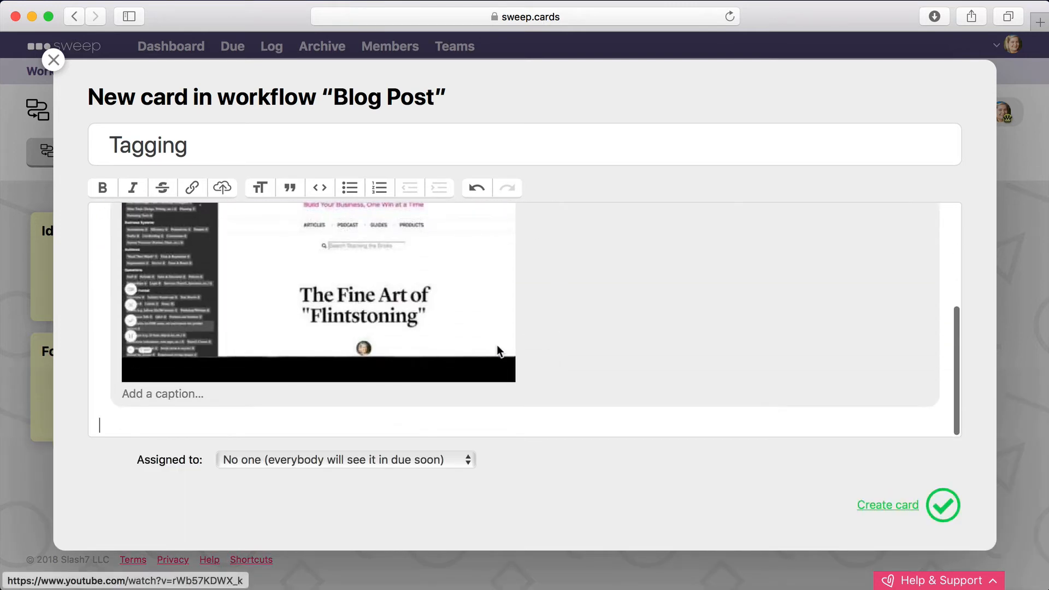
pyautogui.scroll(5, 541, 298)
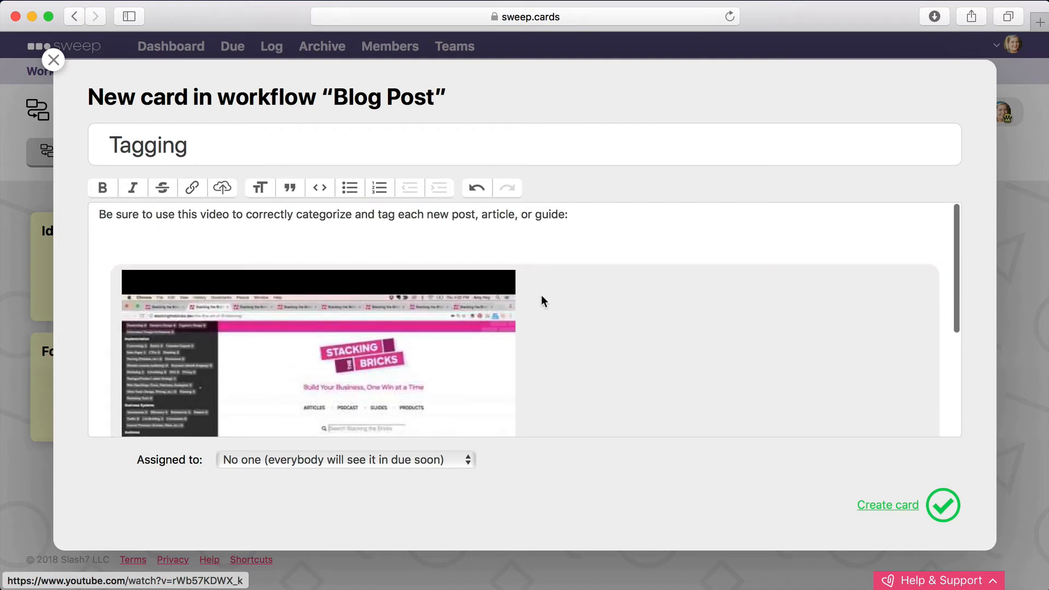
pyautogui.scroll(-5, 541, 298)
# Create the Tagging card and move it between the Format in Markdown and Publish cards.
pyautogui.click(902, 506)
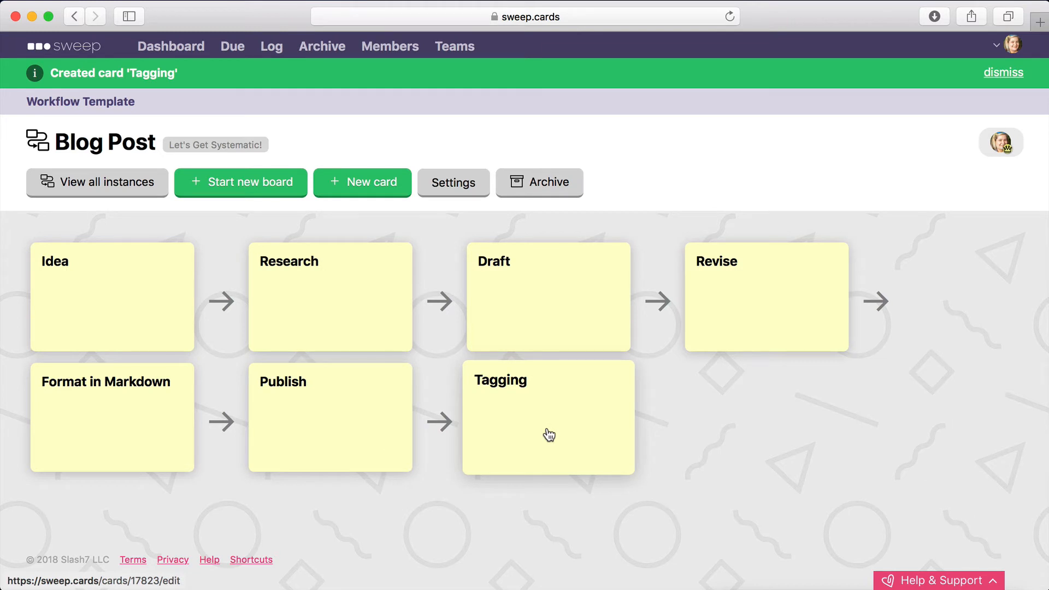
pyautogui.moveTo(549, 435); pyautogui.dragTo(360, 424)
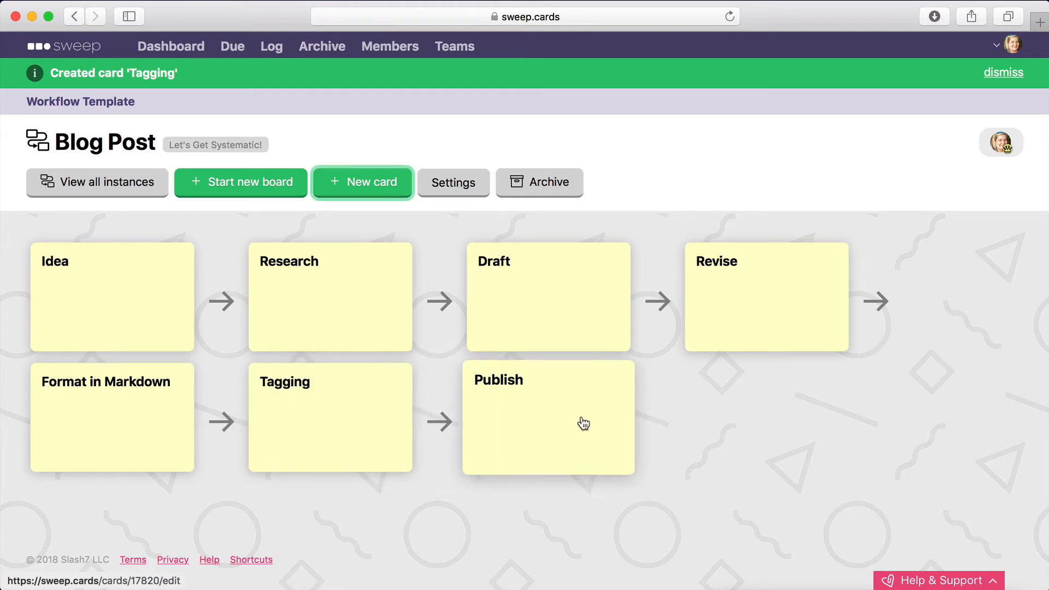
# Start a numbered list in the Publish card's description with "git commit" as the first item.
pyautogui.click(539, 416)
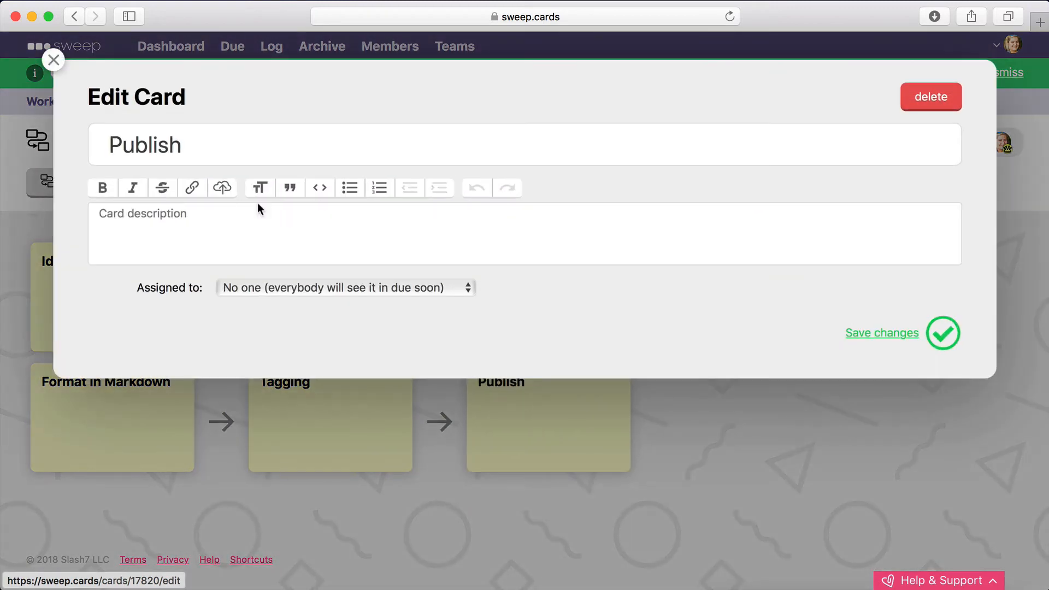
pyautogui.click(252, 232)
pyautogui.write('1.')
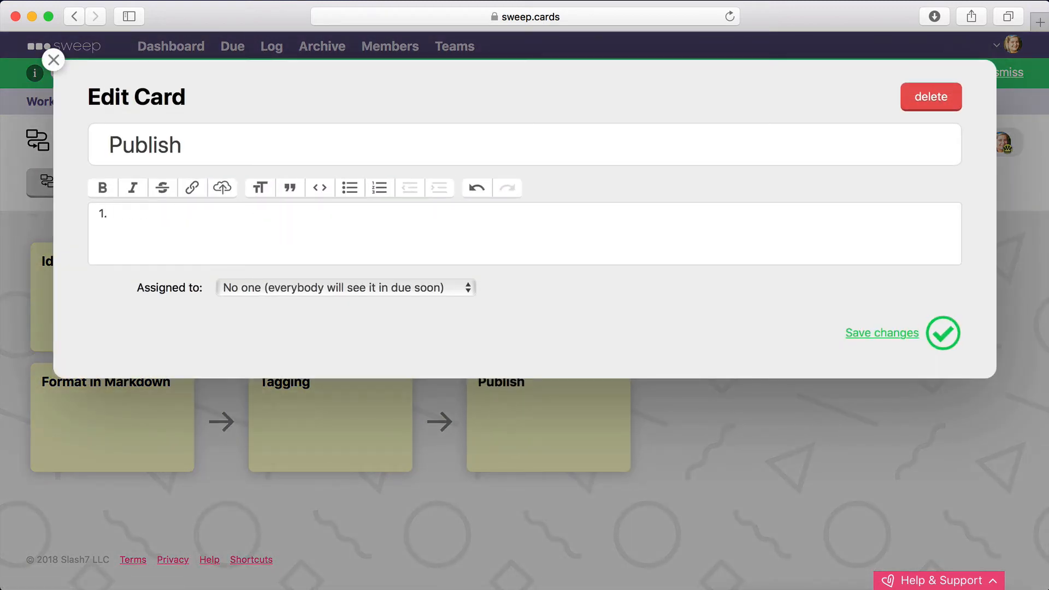
pyautogui.click(379, 187)
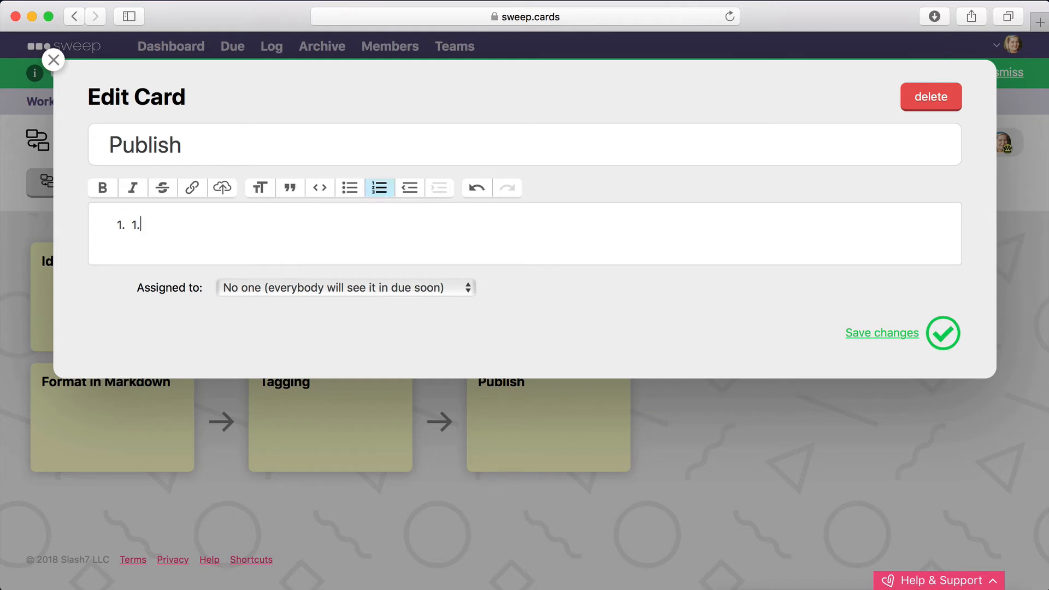
pyautogui.press('BackSpace')
pyautogui.press('BackSpace')
pyautogui.write('git pull')
pyautogui.press('BackSpace')
pyautogui.press('BackSpace')
pyautogui.press('BackSpace')
pyautogui.press('BackSpace')
pyautogui.write('commit')
pyautogui.press('Return')
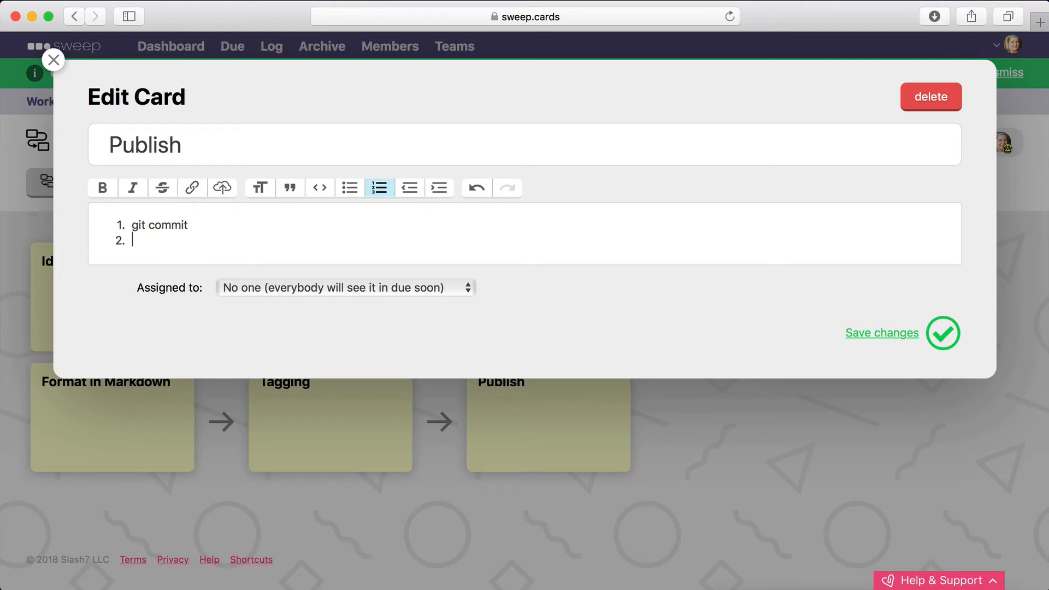
# Add "git pull" and "git push" as the second and third items of the numbered list.
pyautogui.write('git pull')
pyautogui.press('Return')
pyautogui.write('git pu')
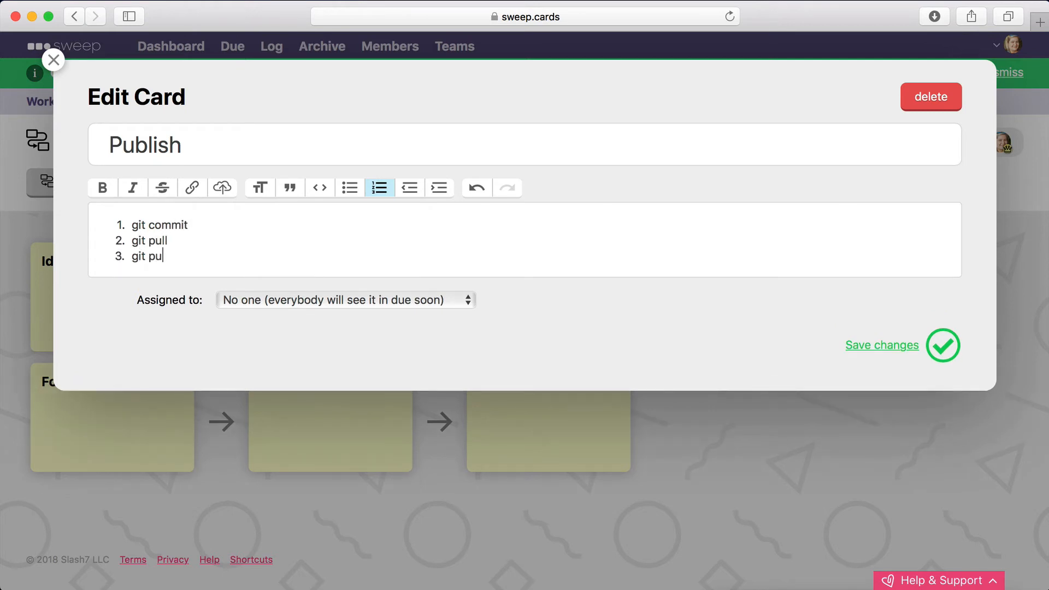
pyautogui.write('sh')
pyautogui.press('Return')
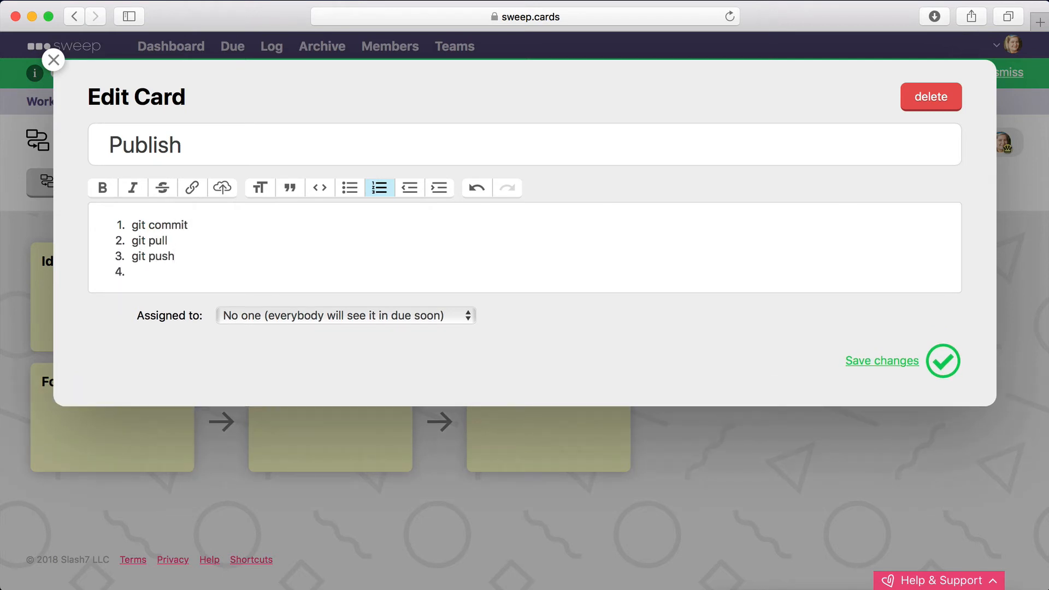
# Add the italic list item "wait for deployment with Netlify..." after "git push".
pyautogui.press('super+i')
pyautogui.write('wait for ')
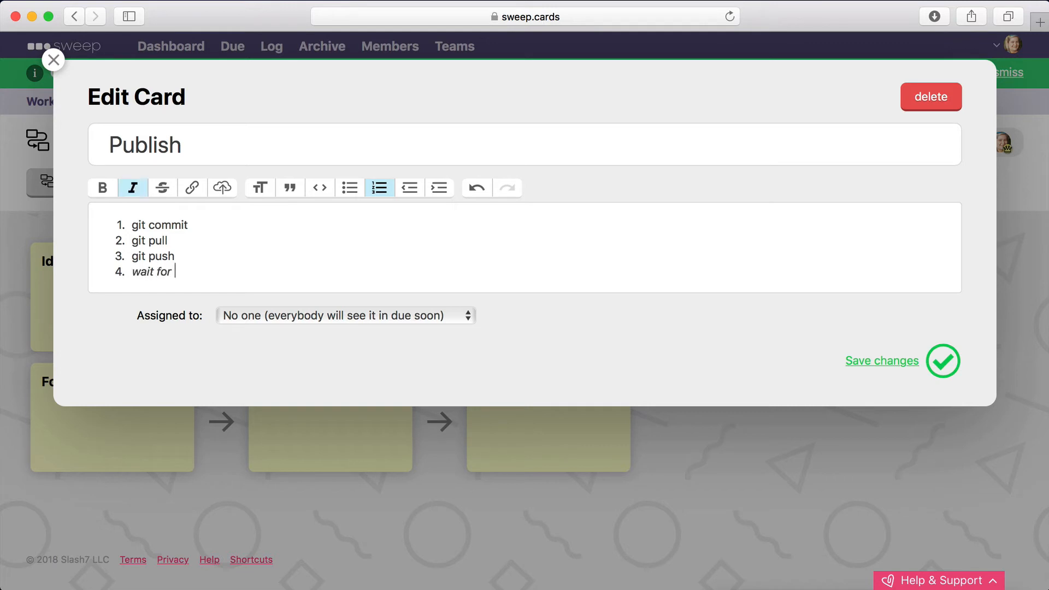
pyautogui.write('deployment with Netfliy')
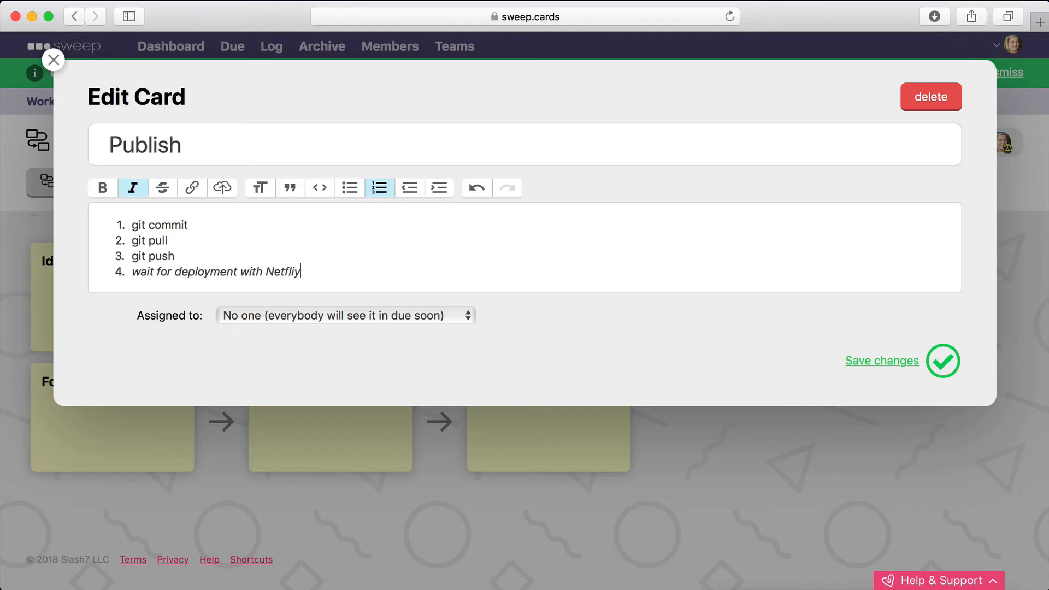
pyautogui.press('BackSpace')
pyautogui.press('BackSpace')
pyautogui.press('BackSpace')
pyautogui.write('ify')
pyautogui.press('BackSpace')
pyautogui.press('BackSpace')
pyautogui.press('BackSpace')
pyautogui.press('BackSpace')
pyautogui.write('lify...')
pyautogui.press('Return')
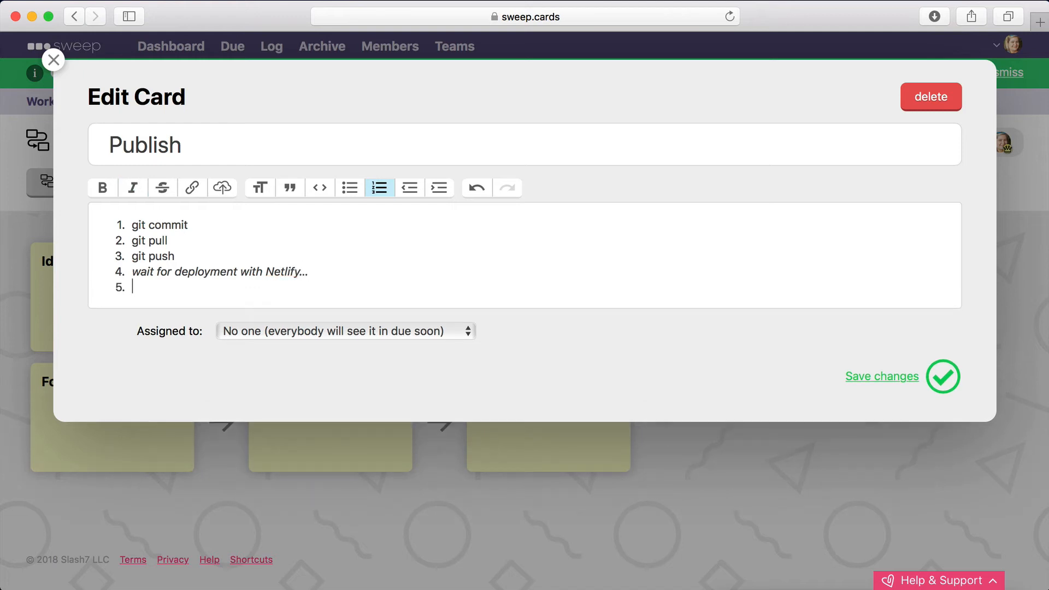
# Add "check for errors!", "resolve errors if needed..." and an if-stuck item naming the contact person to the Publish card's list, and save it.
pyautogui.write('check for errors!')
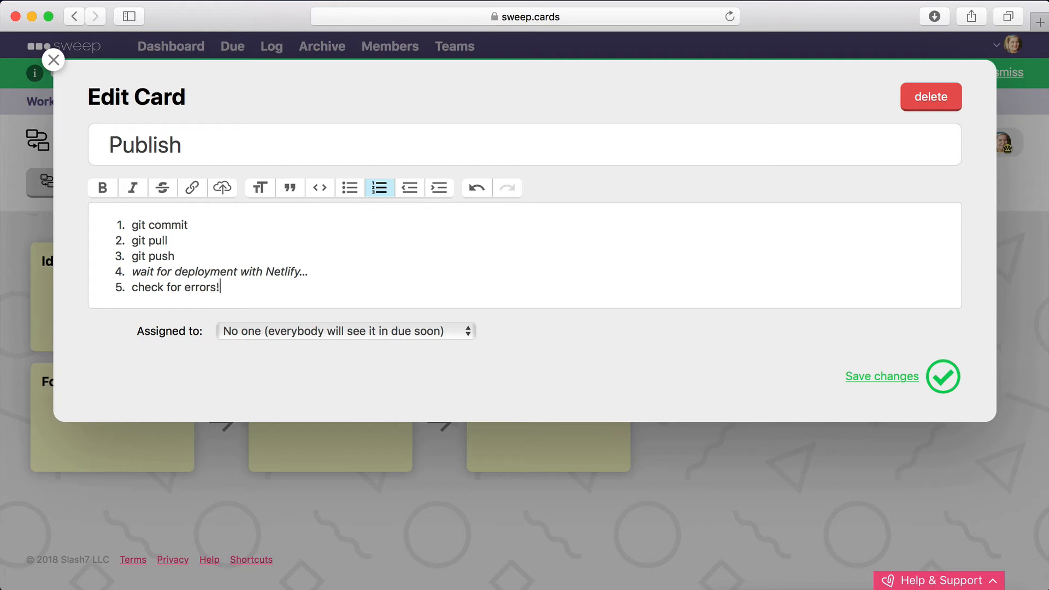
pyautogui.press('Return')
pyautogui.write('resolve errors if n')
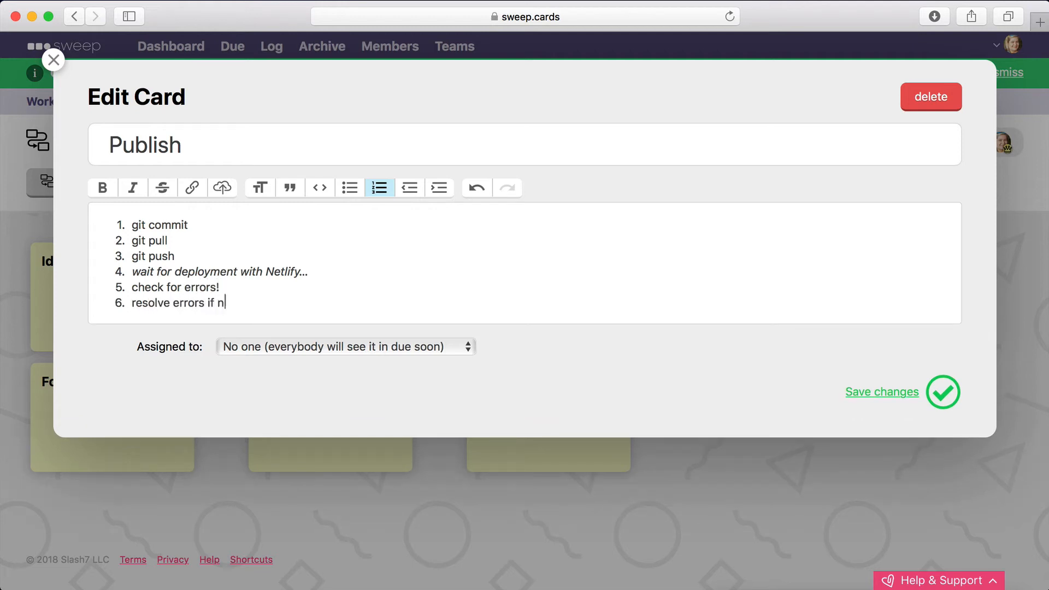
pyautogui.write('eeded...')
pyautogui.press('Return')
pyautogui.write('if stu')
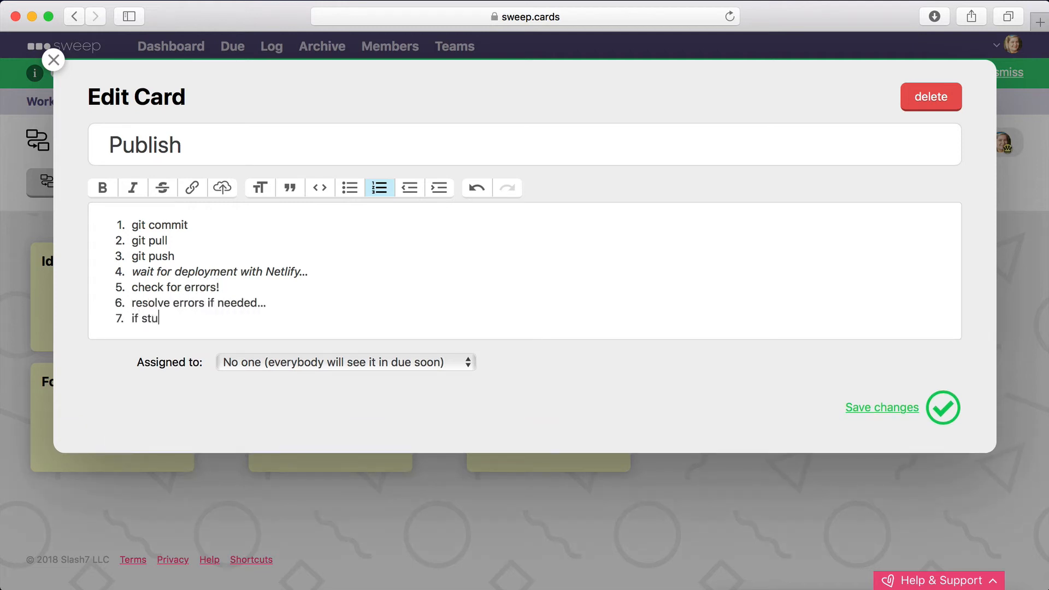
pyautogui.write('ck, contact Thomas')
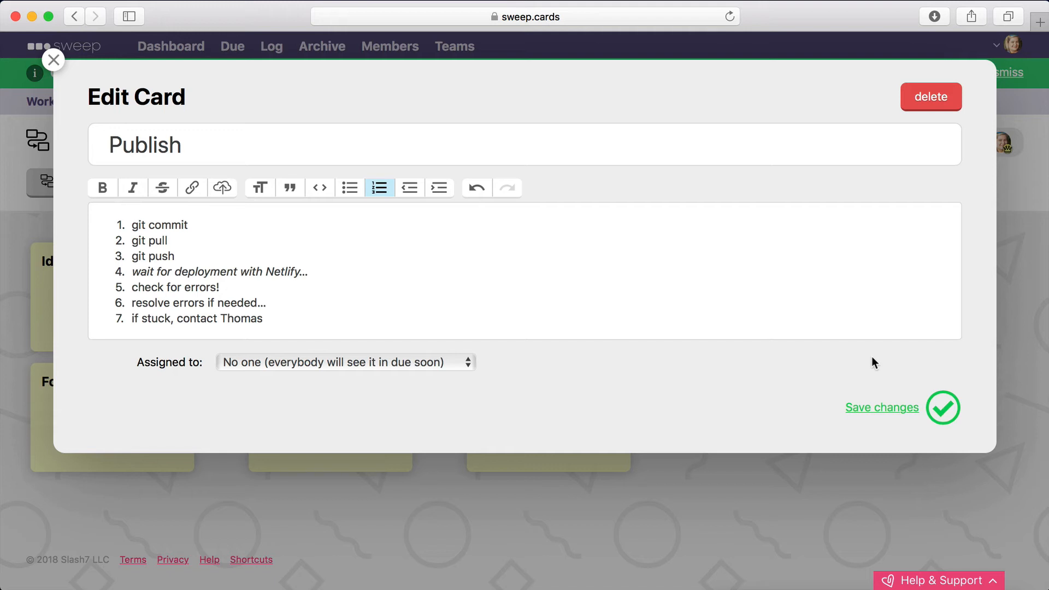
pyautogui.click(902, 412)
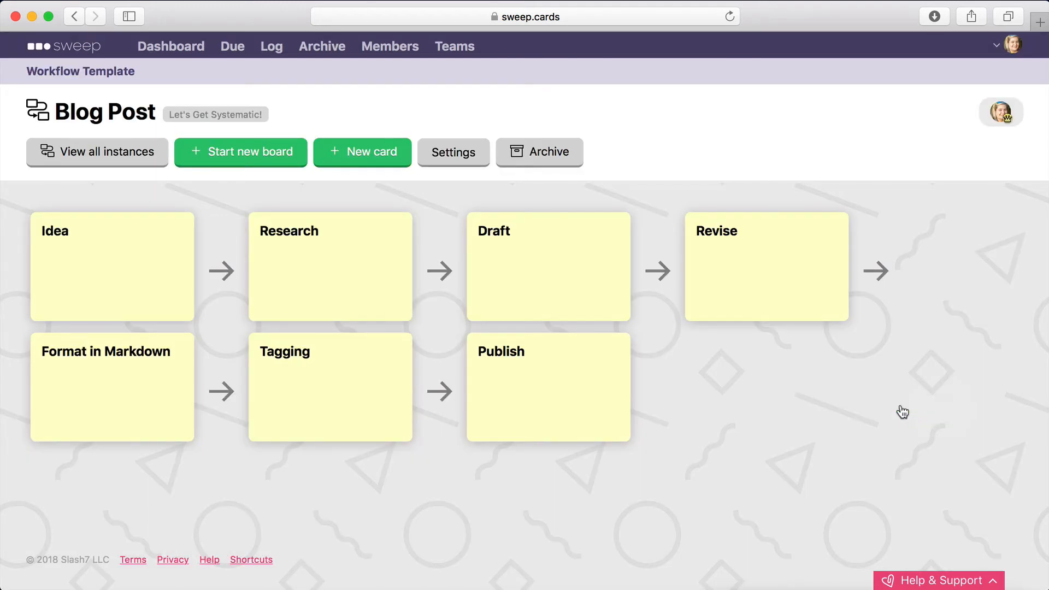
# Reopen the Publish card to check its saved numbered list, and close it.
pyautogui.click(581, 415)
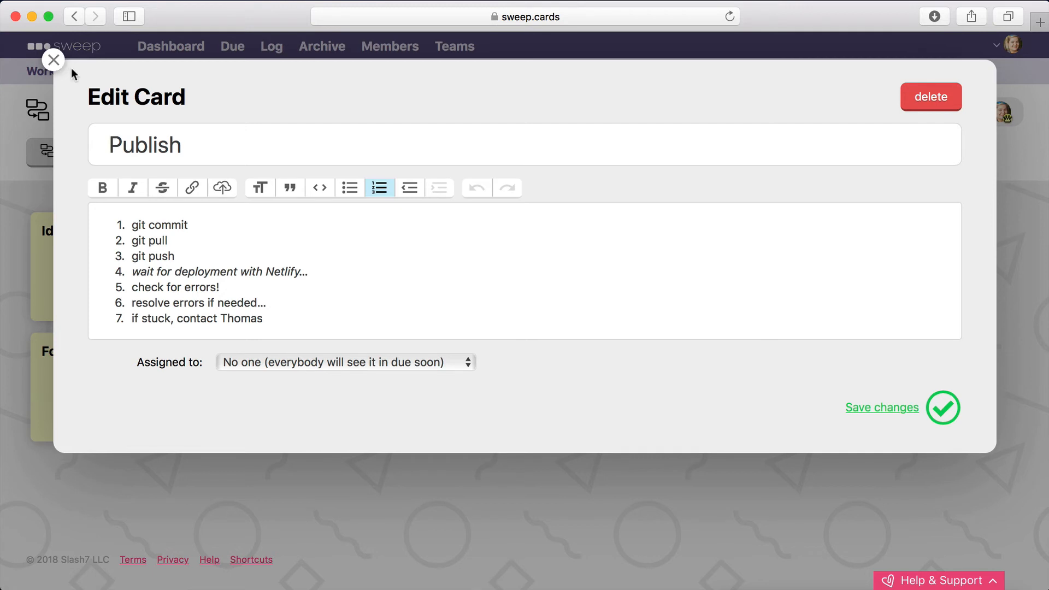
pyautogui.click(52, 61)
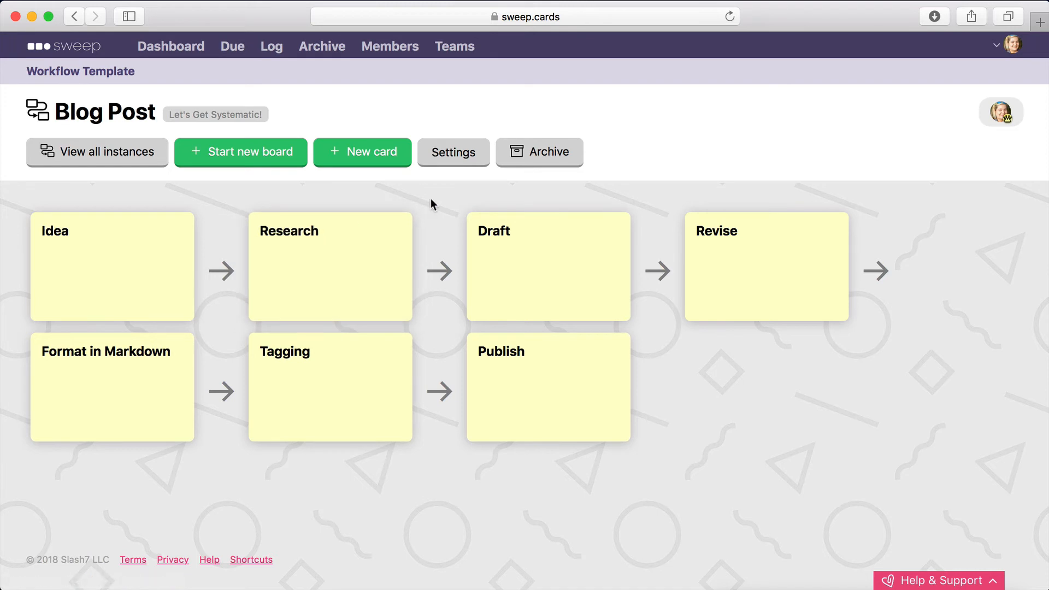
# Start a new board from the Blog Post workflow, name it "The Mountain Theory", and move on to its description.
pyautogui.click(236, 163)
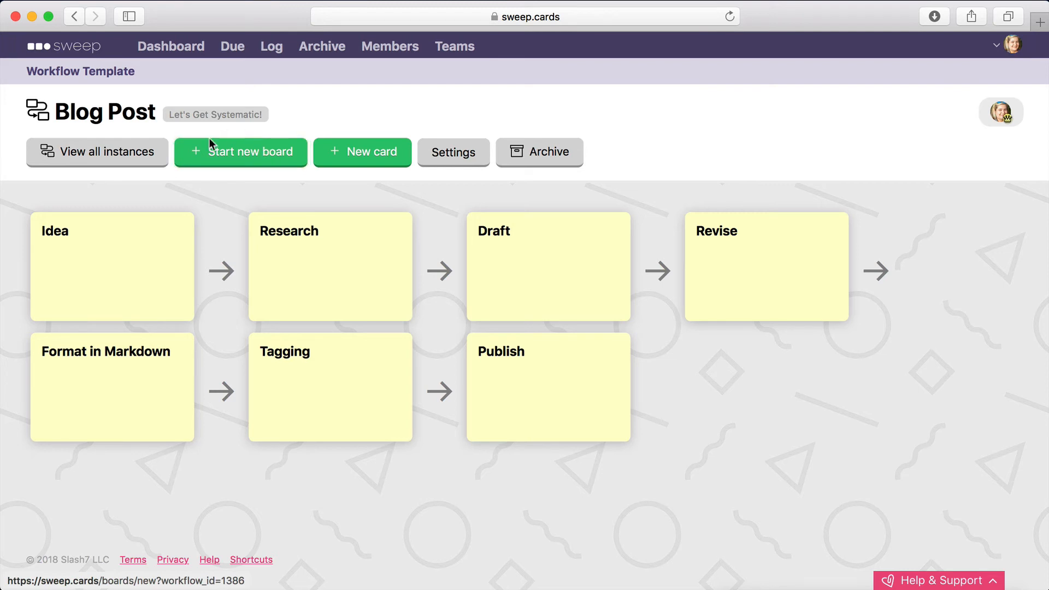
pyautogui.click(244, 162)
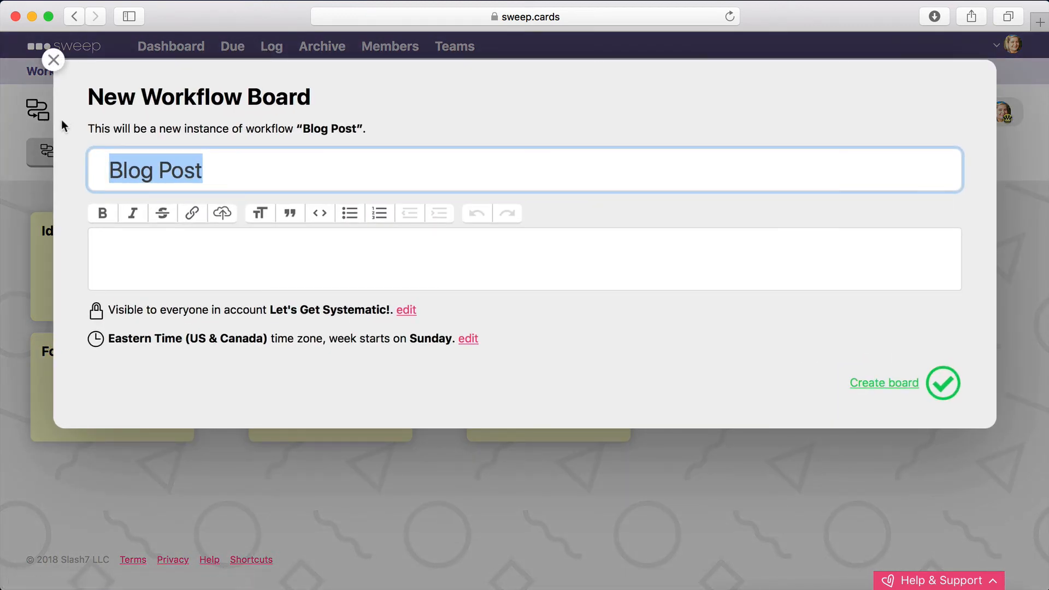
pyautogui.moveTo(88, 129); pyautogui.dragTo(399, 133)
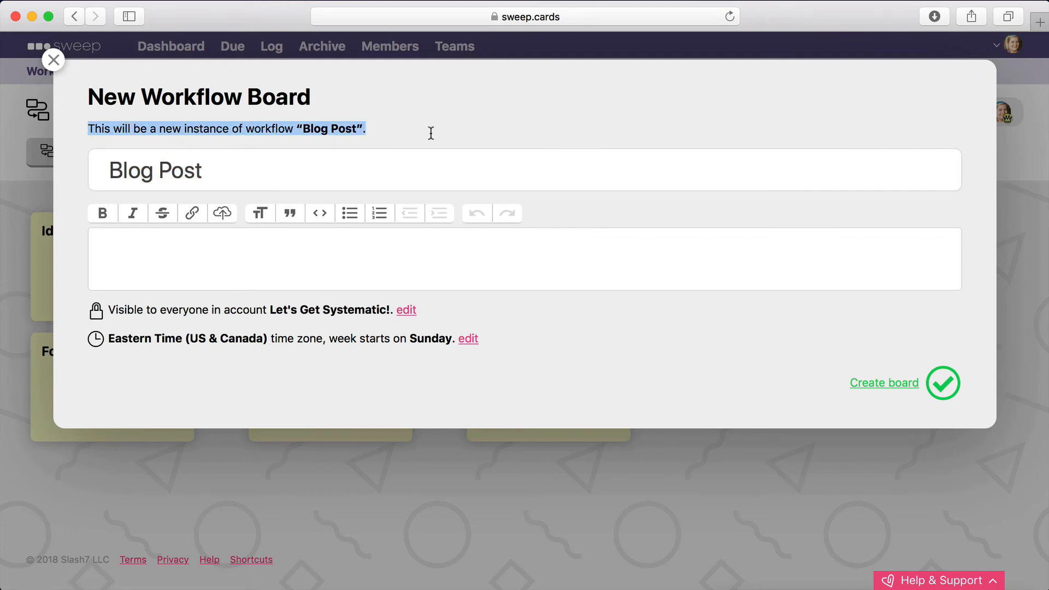
pyautogui.tripleClick(213, 171)
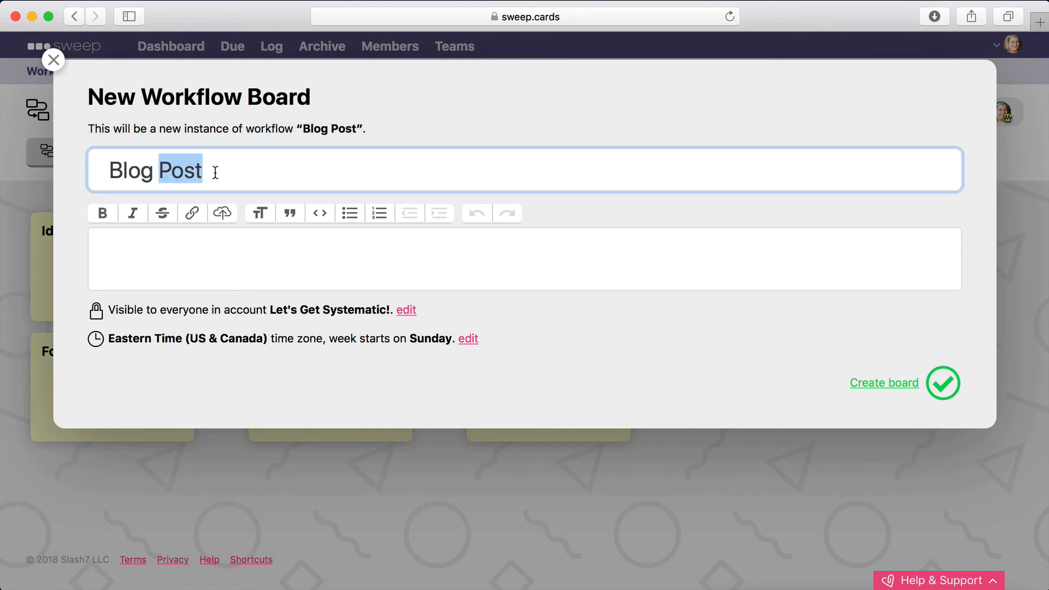
pyautogui.press('BackSpace')
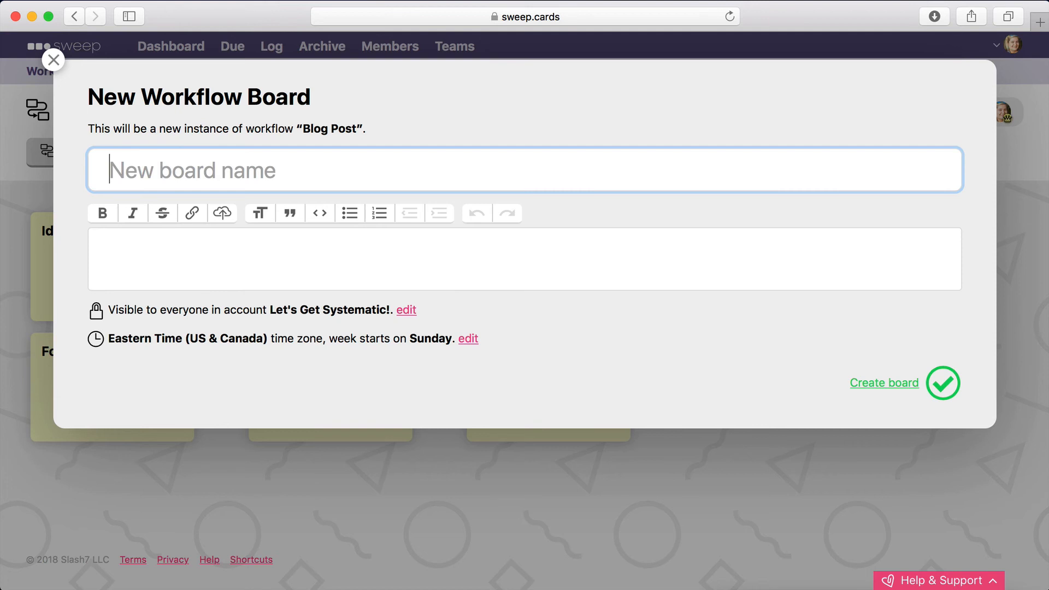
pyautogui.write('M')
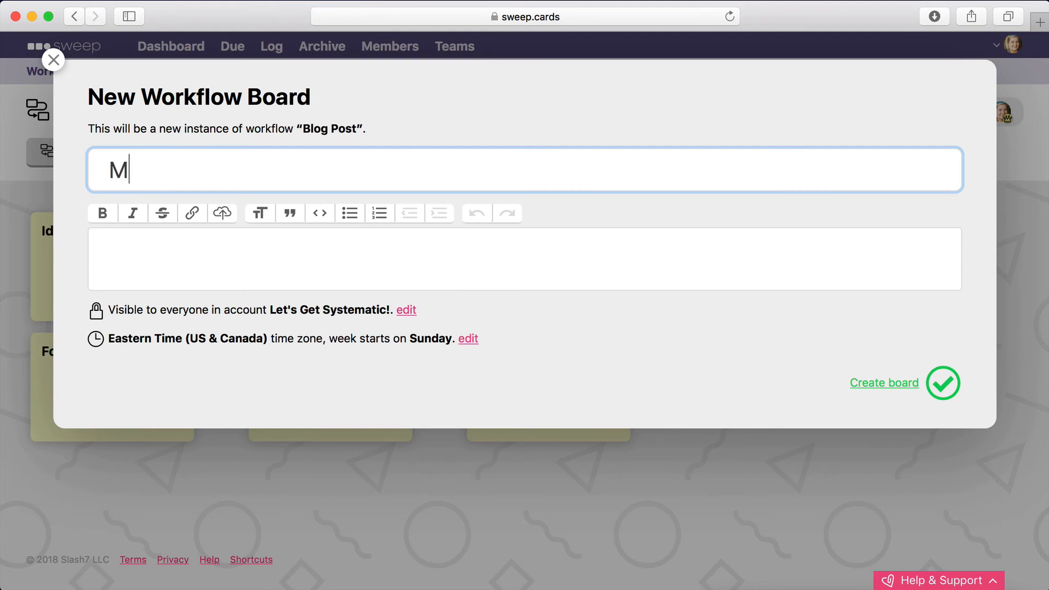
pyautogui.press('BackSpace')
pyautogui.write('P')
pyautogui.press('BackSpace')
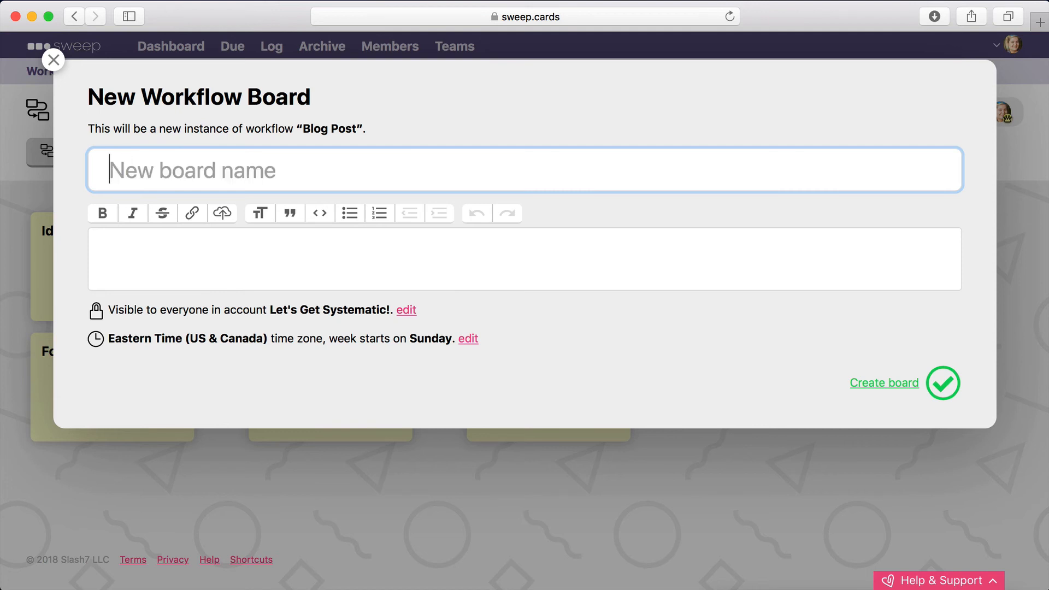
pyautogui.write('The Mountain Theory')
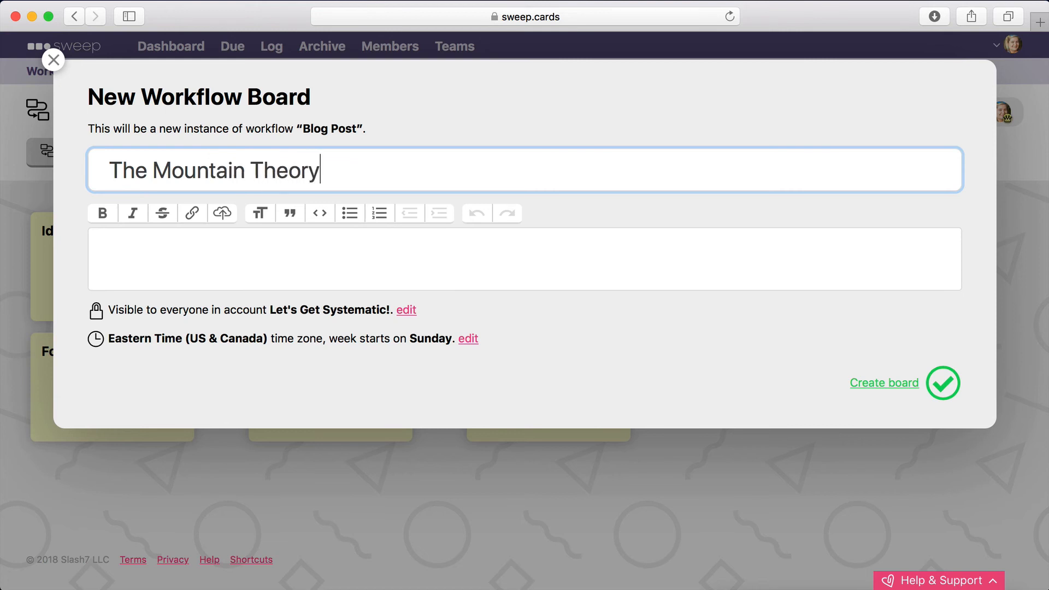
pyautogui.click(99, 238)
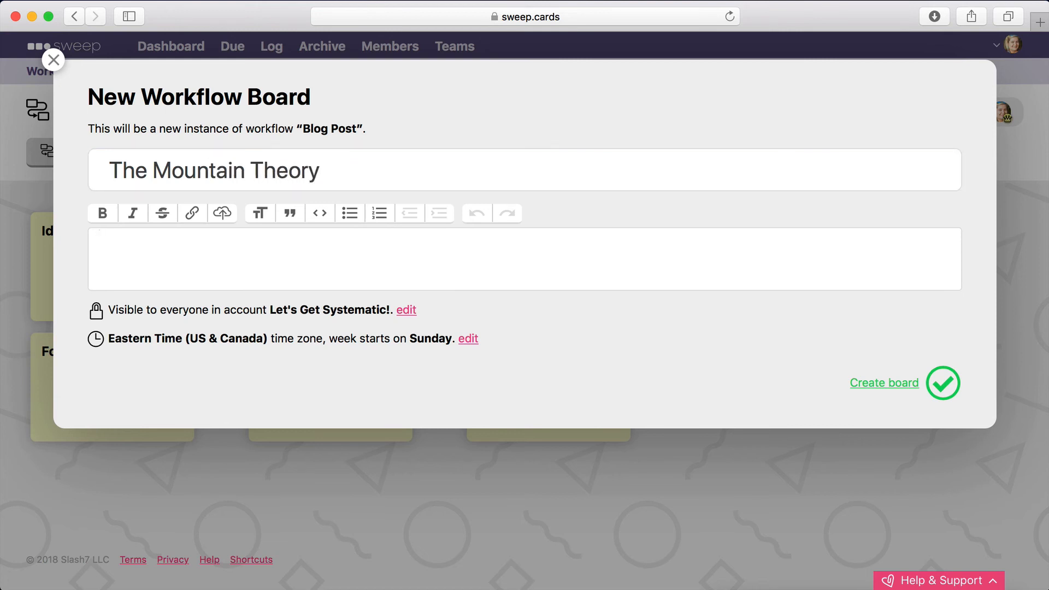
pyautogui.write('The idea is that')
pyautogui.press('BackSpace')
pyautogui.press('BackSpace')
pyautogui.press('BackSpace')
pyautogui.press('BackSpace')
pyautogui.press('BackSpace')
pyautogui.press('BackSpace')
pyautogui.press('BackSpace')
pyautogui.press('BackSpace')
pyautogui.press('BackSpace')
pyautogui.press('BackSpace')
pyautogui.press('BackSpace')
pyautogui.press('BackSpace')
pyautogui.press('BackSpace')
pyautogui.press('BackSpace')
pyautogui.press('BackSpace')
pyautogui.press('BackSpace')
pyautogui.press('BackSpace')
# Start the new board's description with "An idea many people have is that".
pyautogui.write('Any t')
pyautogui.press('BackSpace')
pyautogui.press('BackSpace')
pyautogui.press('BackSpace')
pyautogui.write('idea many people have is that ')
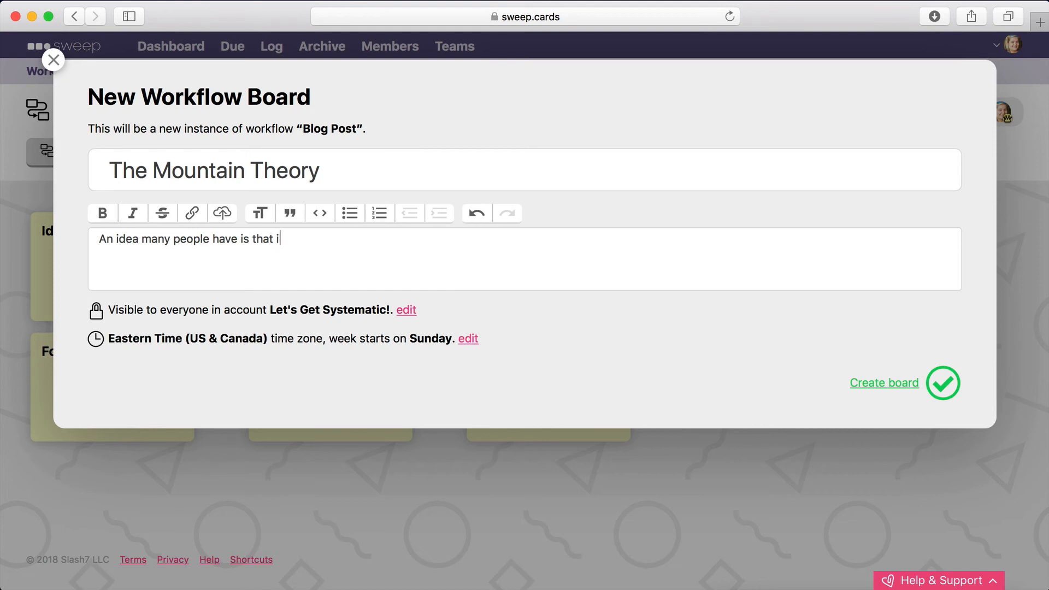
# Continue the description with "the harder they work at something, the better it is... but if your goal is to get to the".
pyautogui.write('the harder they work at something, the bt')
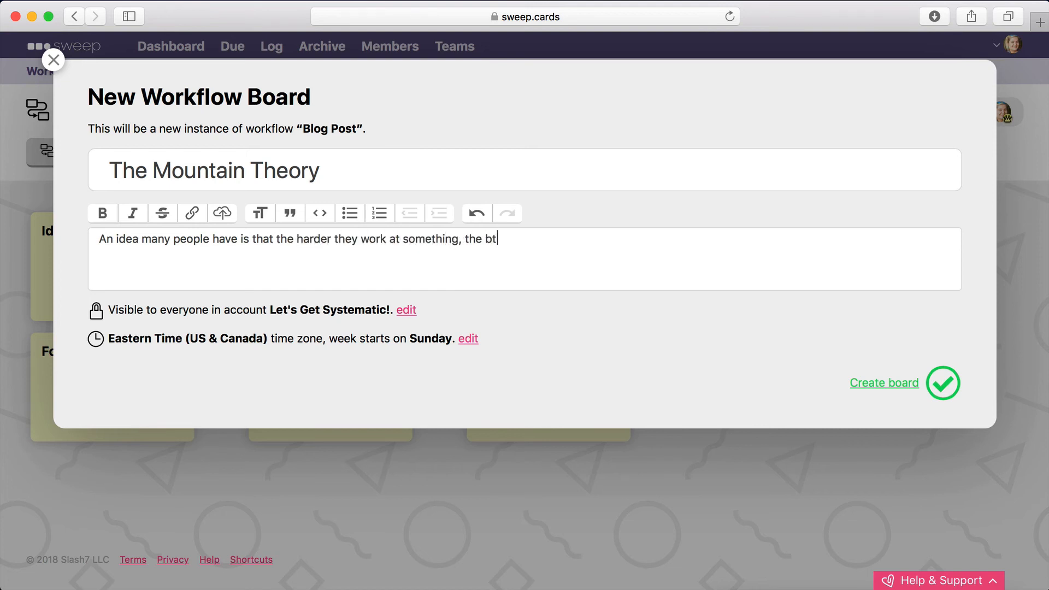
pyautogui.press('BackSpace')
pyautogui.write('etter it is... but if your goal is to get to the')
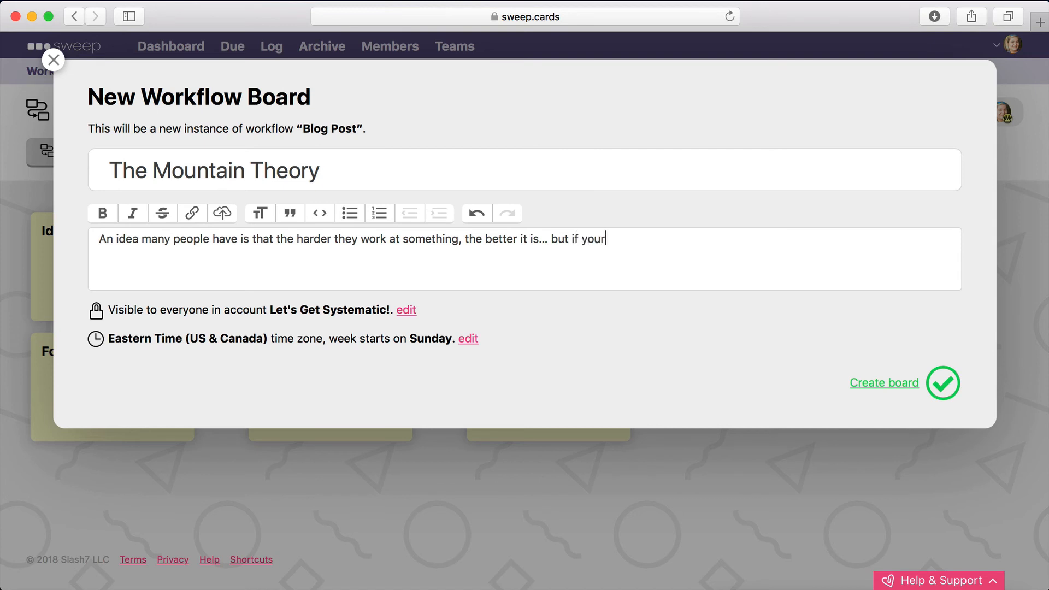
# Finish the description's first sentence with "top of the mountain, you don't get extra credit for trying to walk straight up a sheer cliff face.".
pyautogui.write(' top of ')
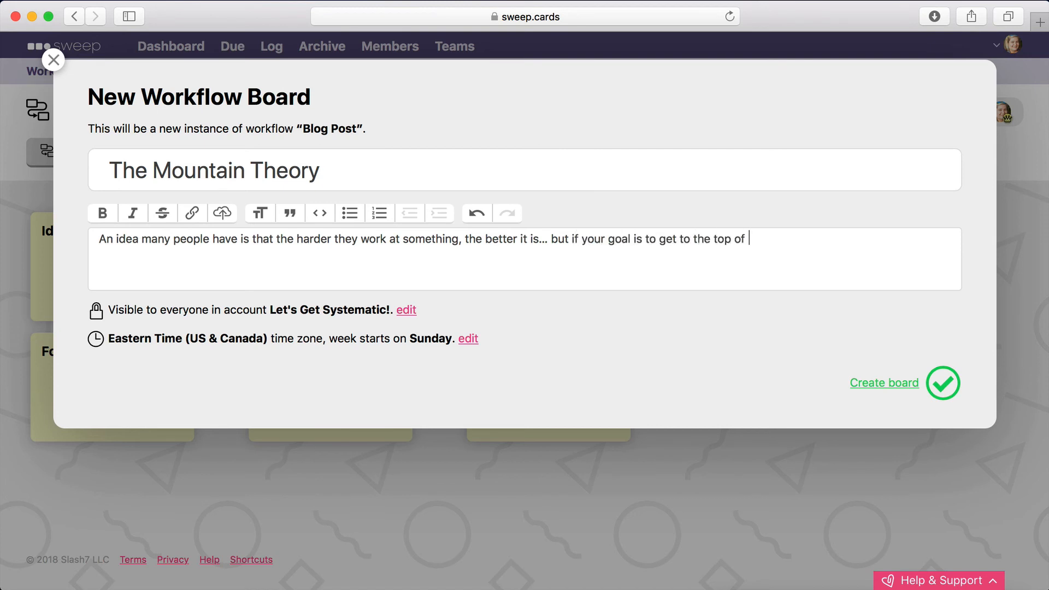
pyautogui.write("the mountain, you don't get ex")
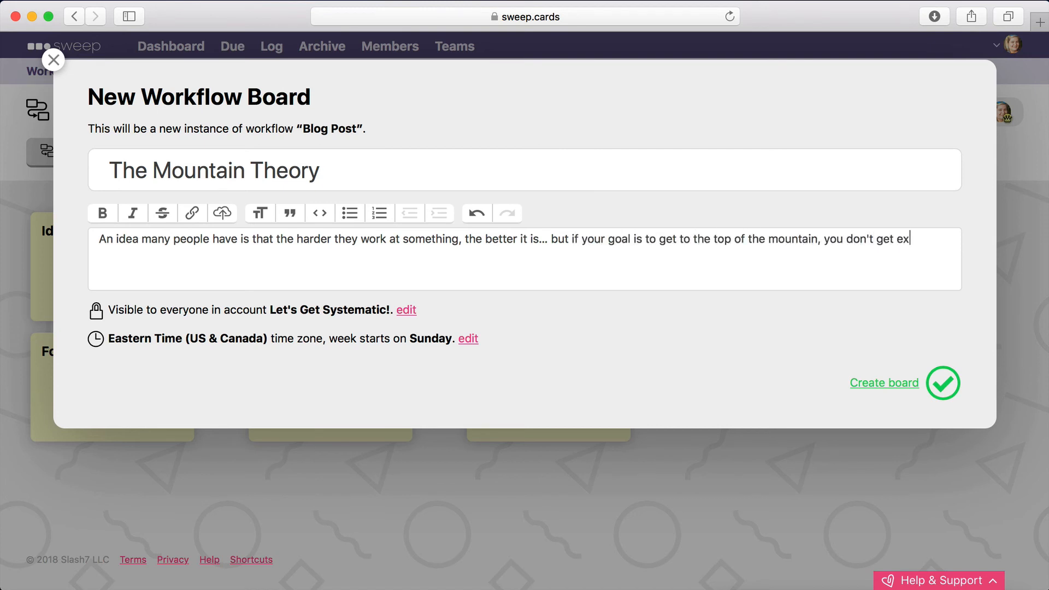
pyautogui.write('tra credit for trying to walk straight up a')
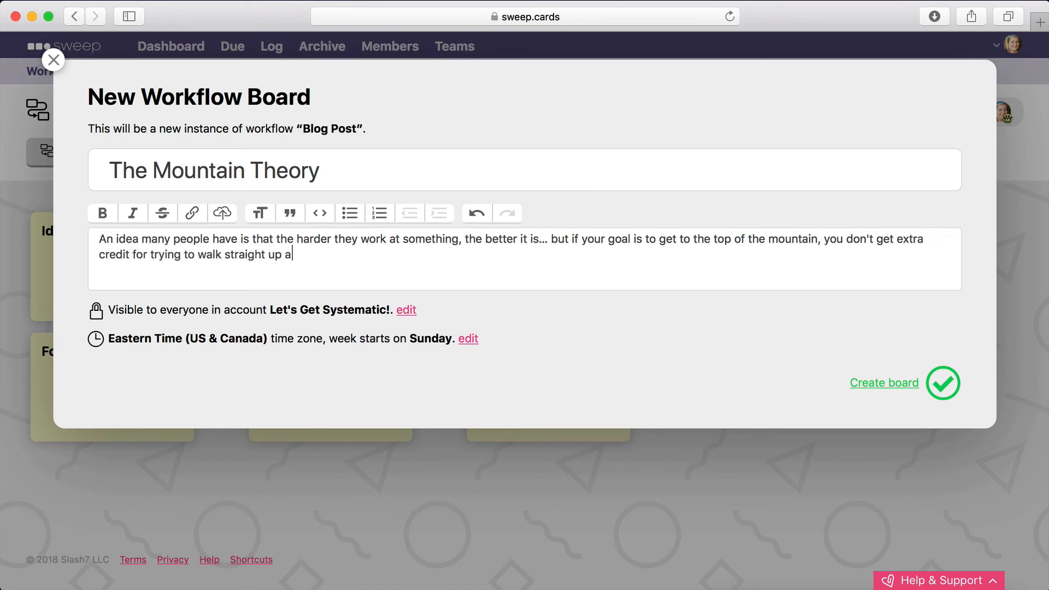
pyautogui.write(' sheer cliff face. ')
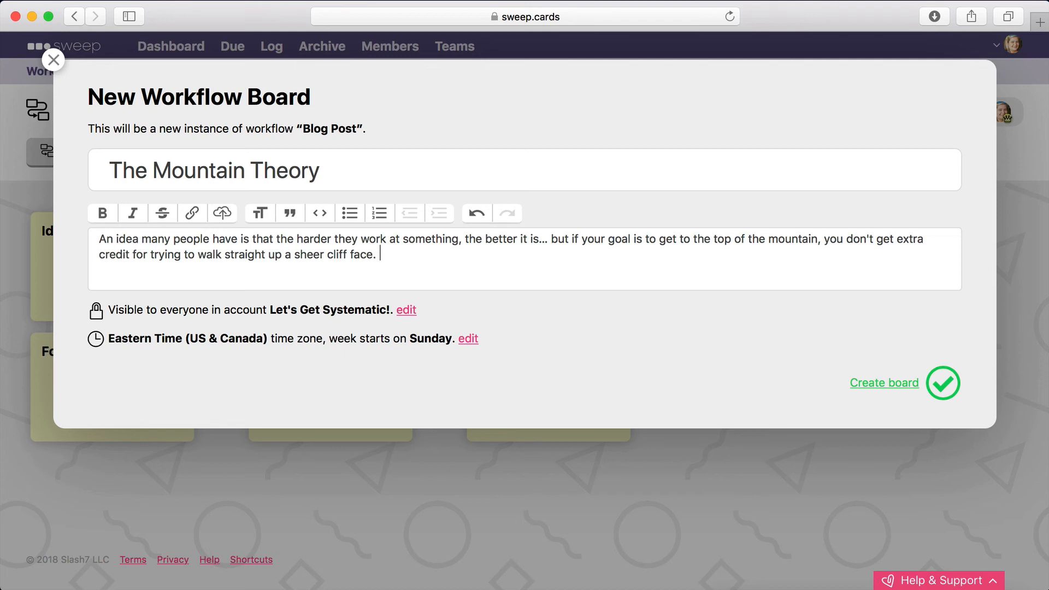
# Add the text "Most people zig and zag up a high grade in order to arrive at the top alive" to the description.
pyautogui.write('Most people zig ')
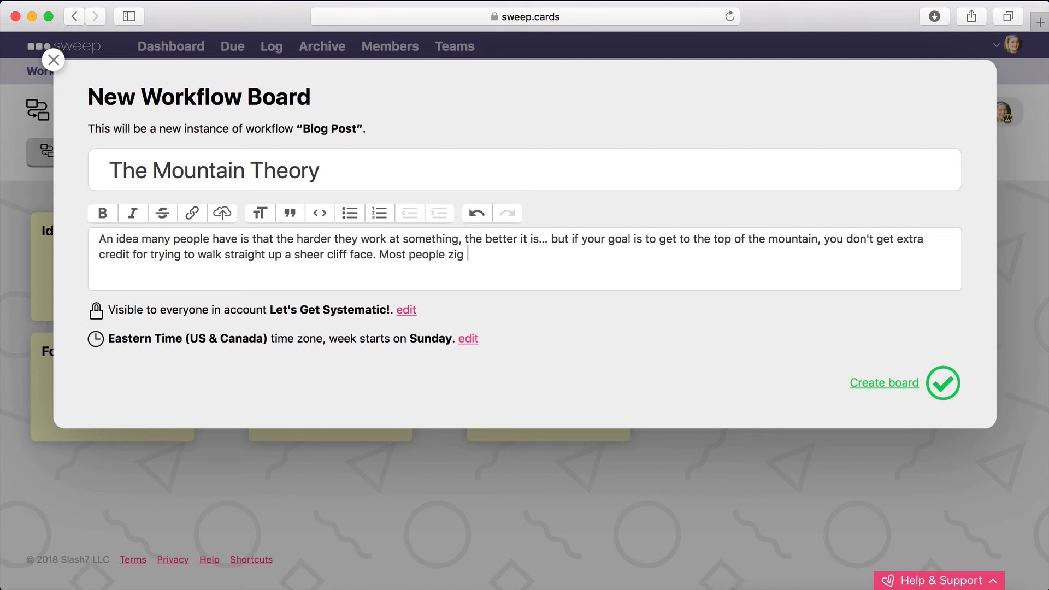
pyautogui.write('and zag up a high ')
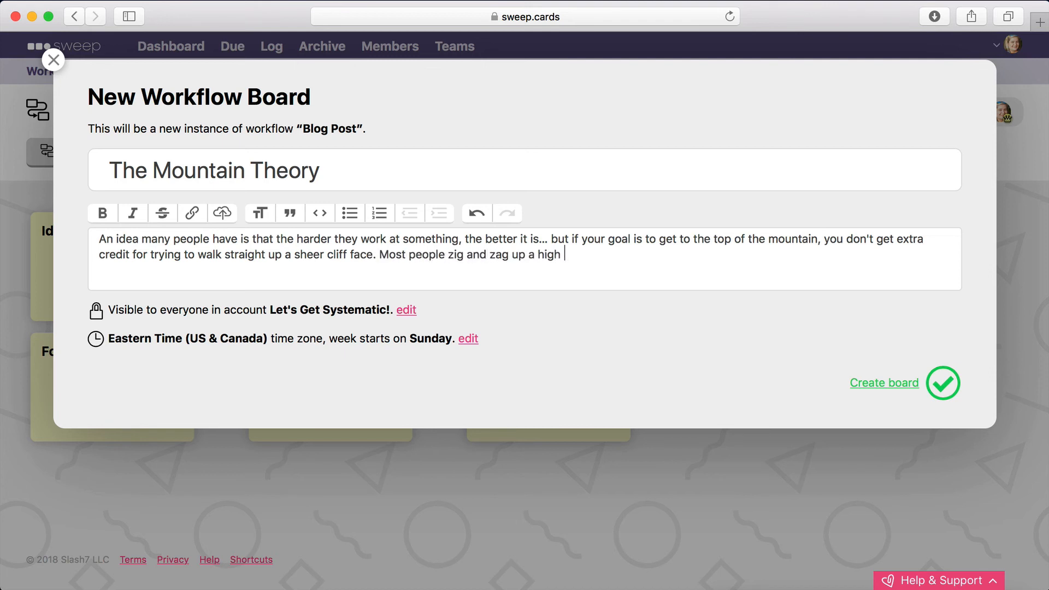
pyautogui.write('grade in order to arrive at the top alive')
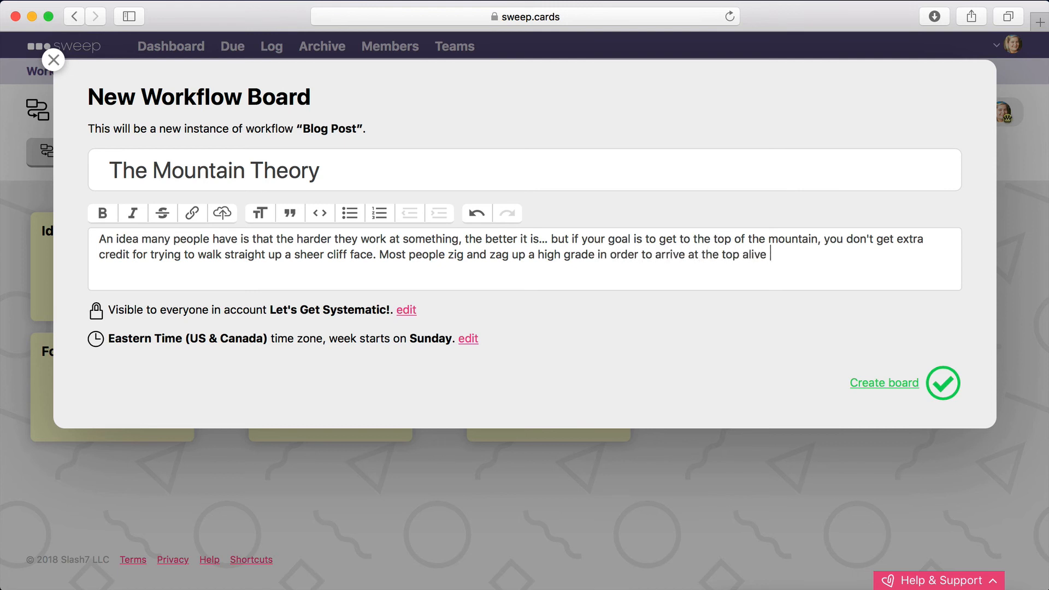
# End the description with ", with enough energy to get back down again." and create the board.
pyautogui.write(', with enough energy ')
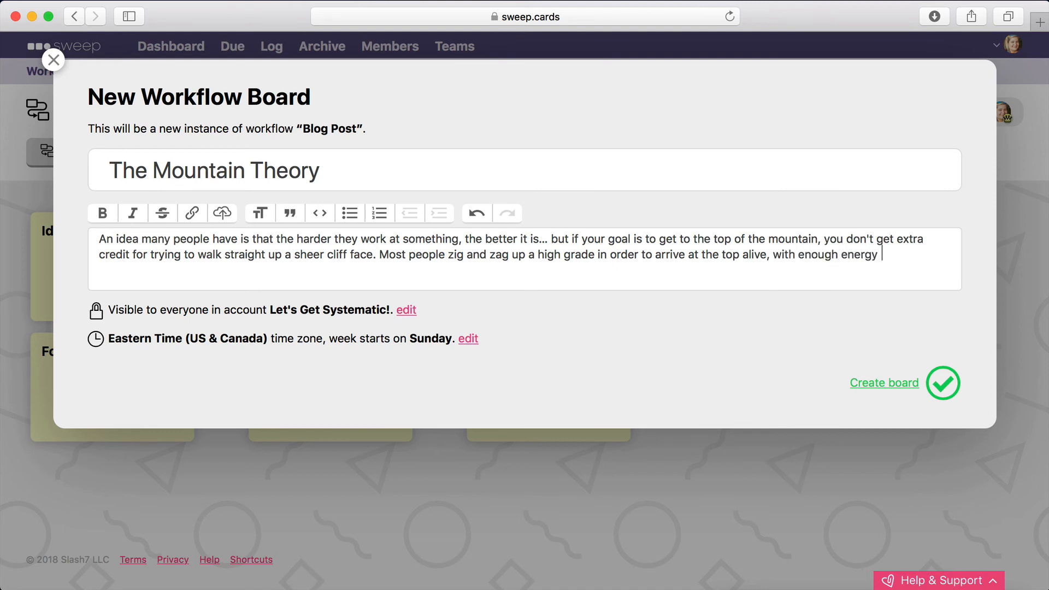
pyautogui.write('to get back down again.')
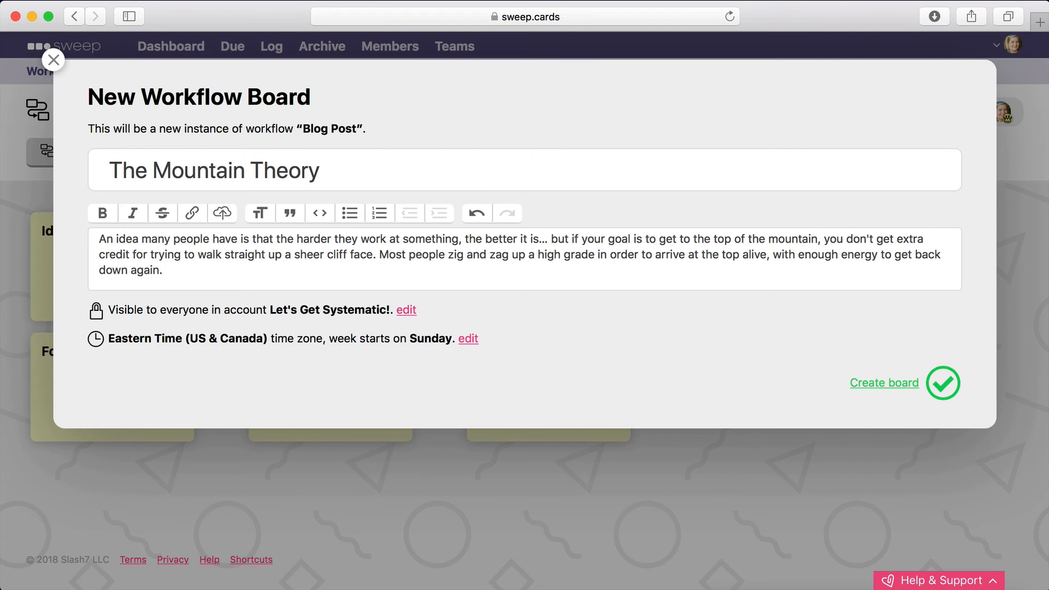
pyautogui.click(943, 383)
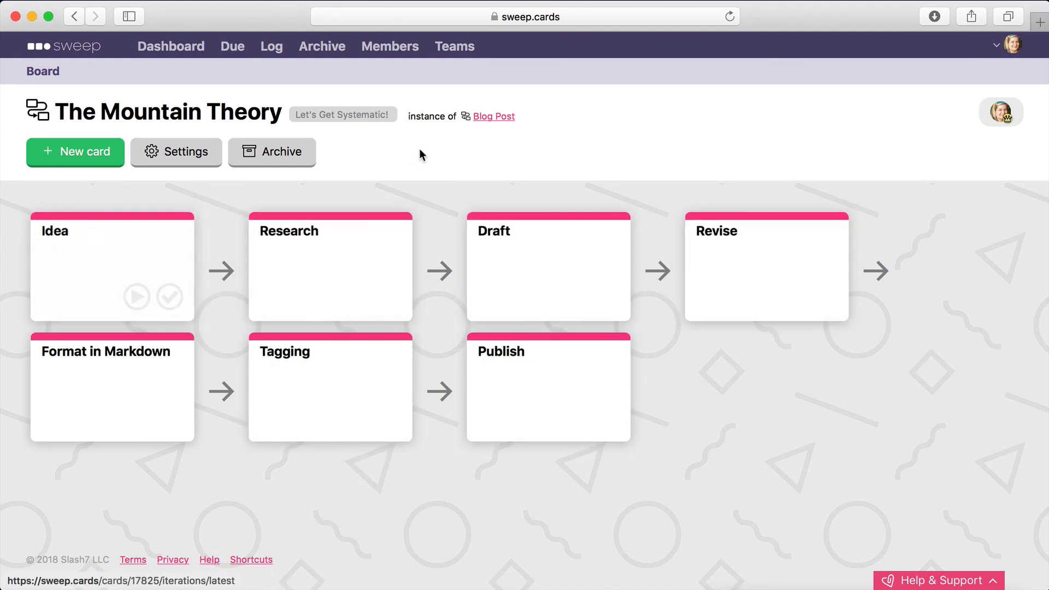
# View the Idea card on The Mountain Theory board, close it, and mark the Idea step as complete.
pyautogui.click(141, 219)
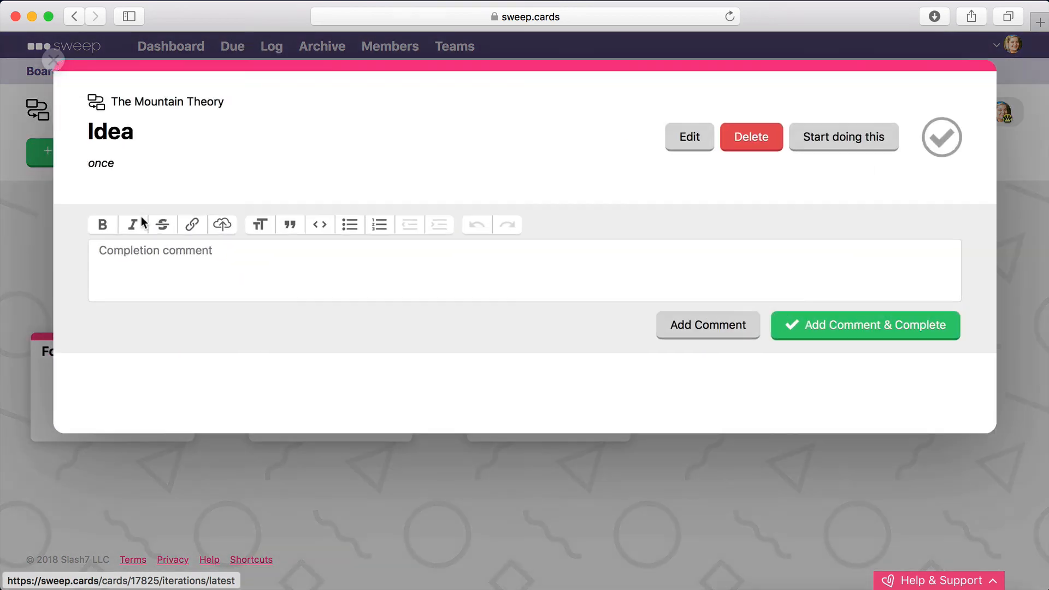
pyautogui.click(53, 60)
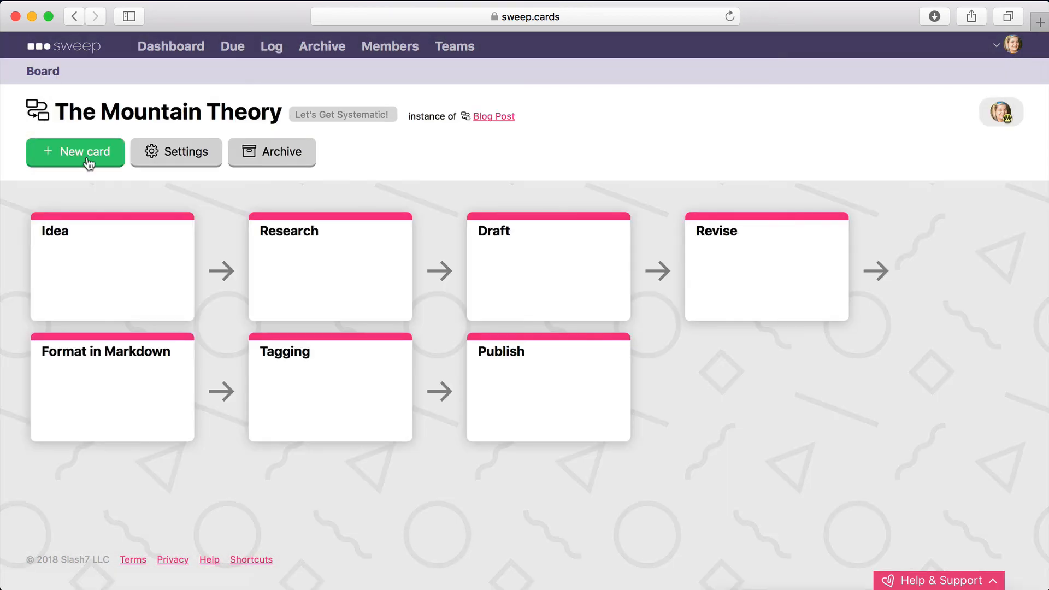
pyautogui.click(172, 297)
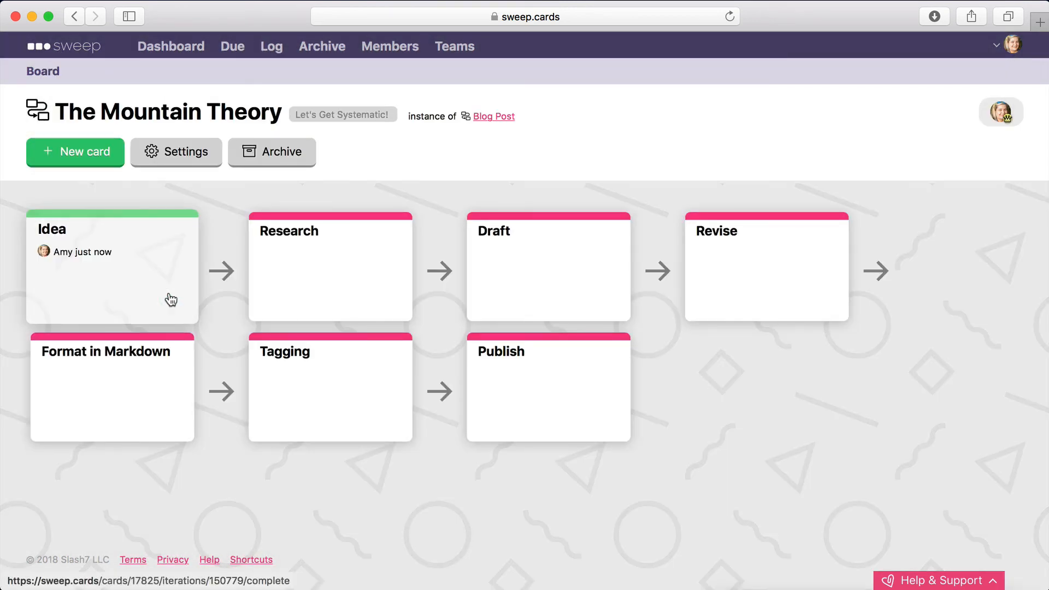
pyautogui.moveTo(368, 267)
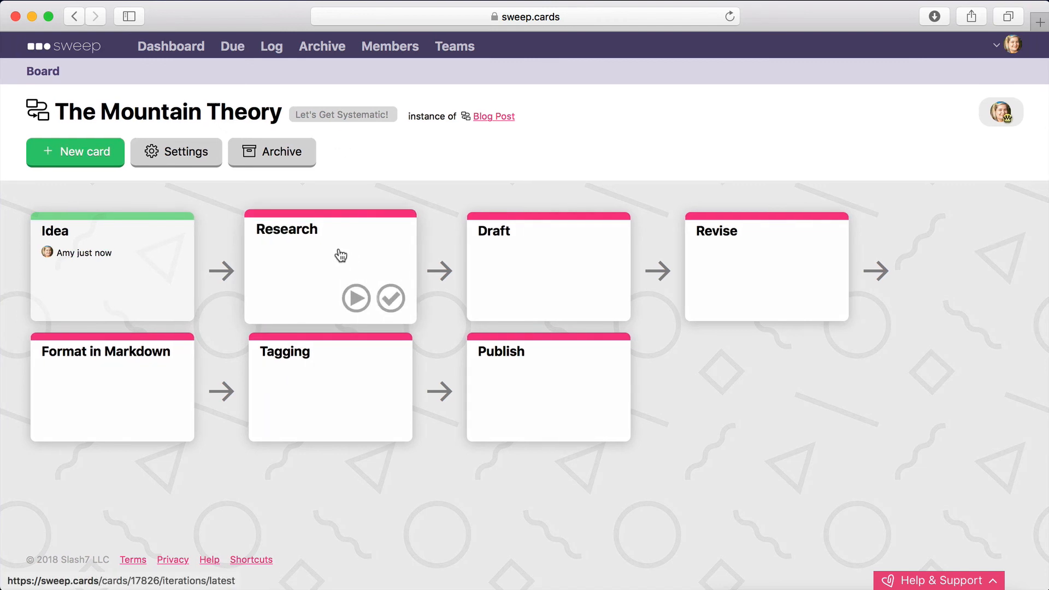
pyautogui.moveTo(759, 256)
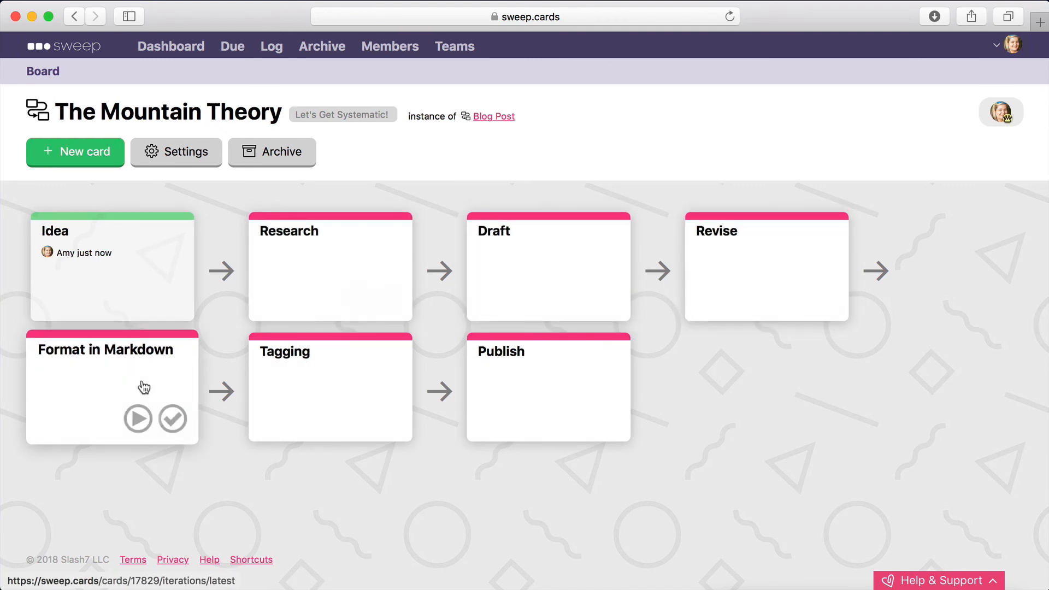
pyautogui.moveTo(304, 386)
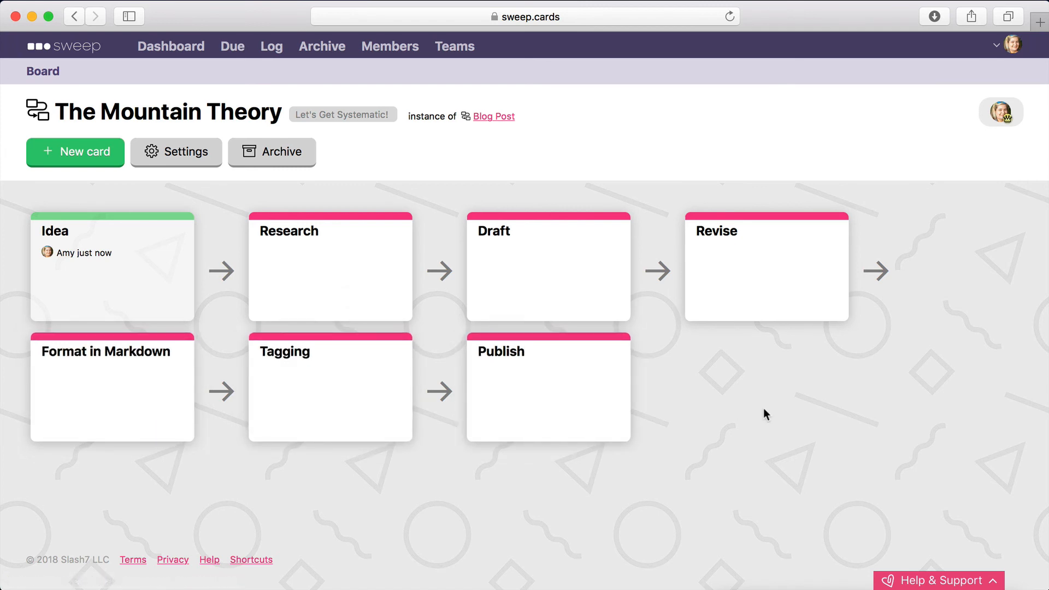
# Go to the parent Blog Post workflow's instances overview and mark The Mountain Theory's Research step as complete.
pyautogui.click(486, 118)
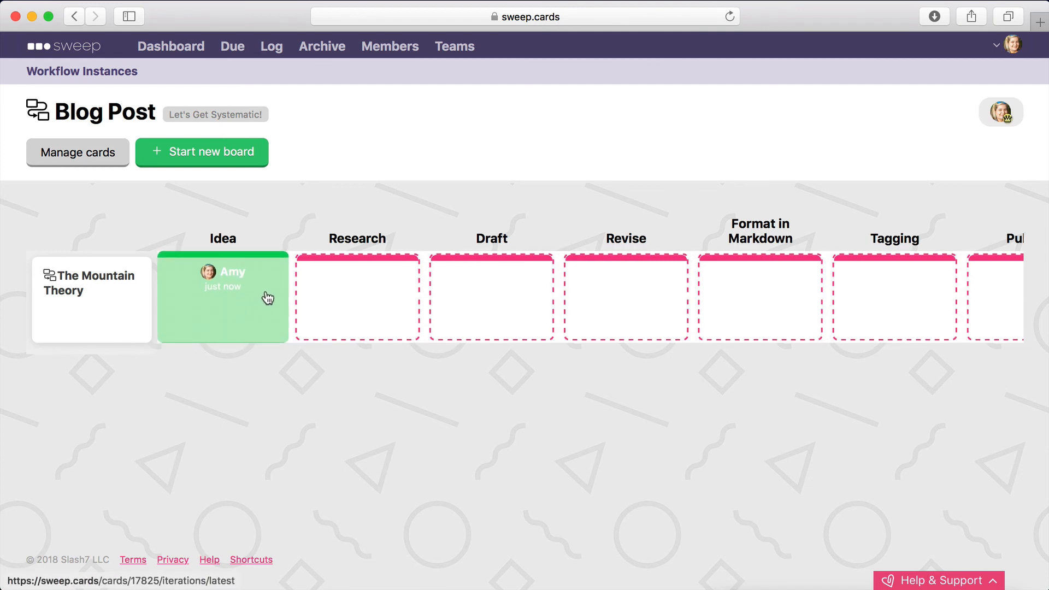
pyautogui.moveTo(391, 293)
pyautogui.click(399, 323)
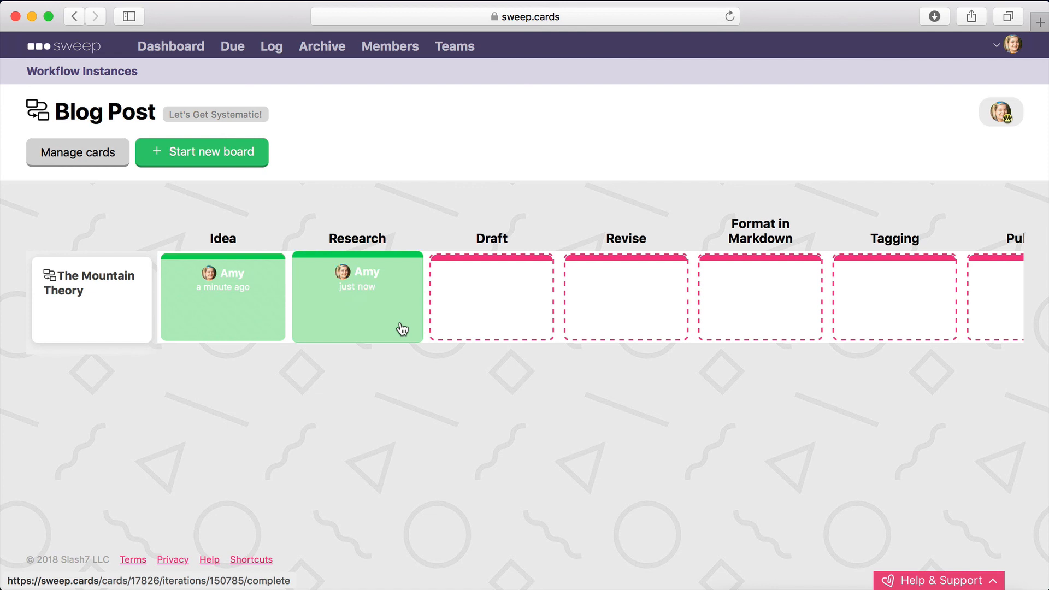
pyautogui.hscroll(3, 488, 326)
pyautogui.hscroll(-3, 487, 326)
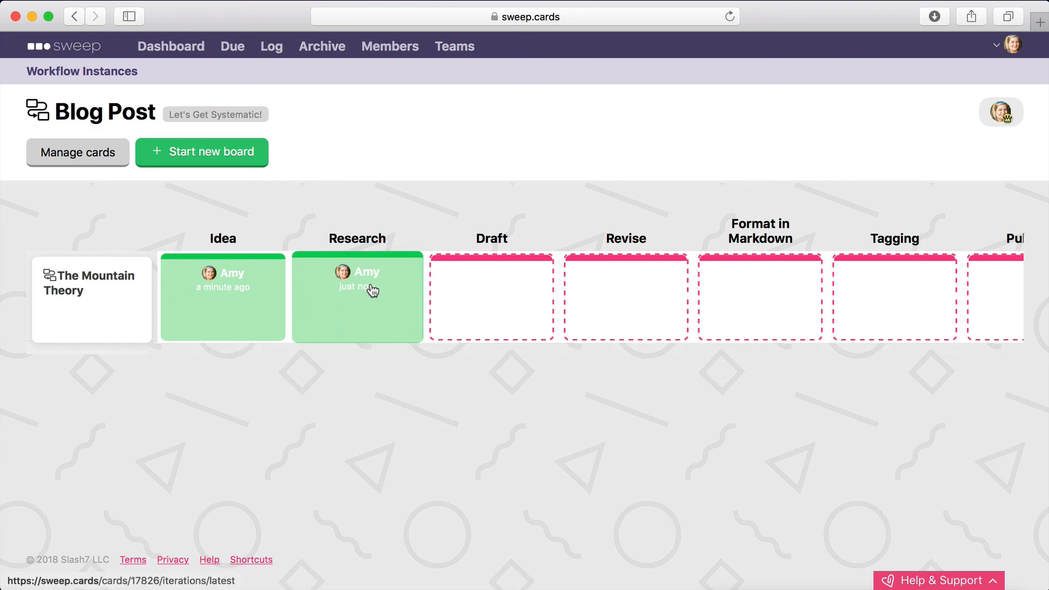
# Add the comment "This doesn't need any research, I know everything!" to The Mountain Theory's Research card.
pyautogui.click(375, 291)
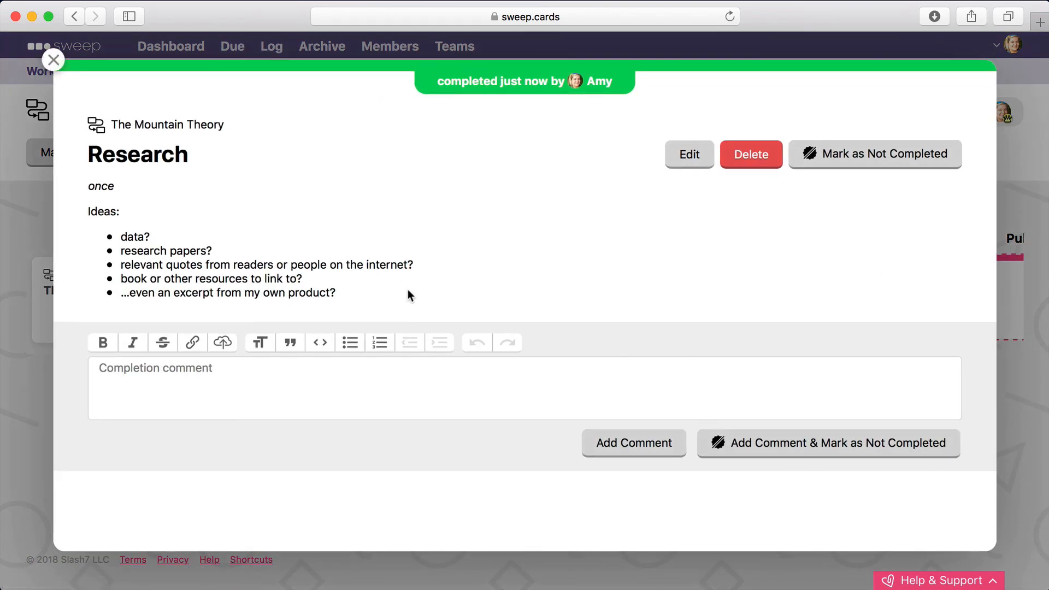
pyautogui.click(259, 378)
pyautogui.write('This ')
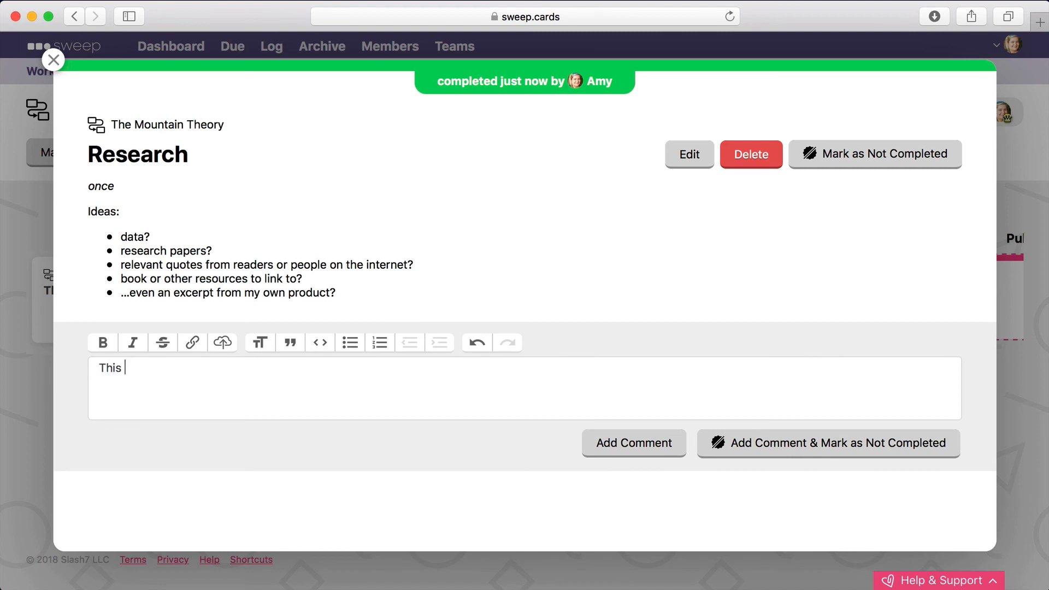
pyautogui.write("doesn't need any res")
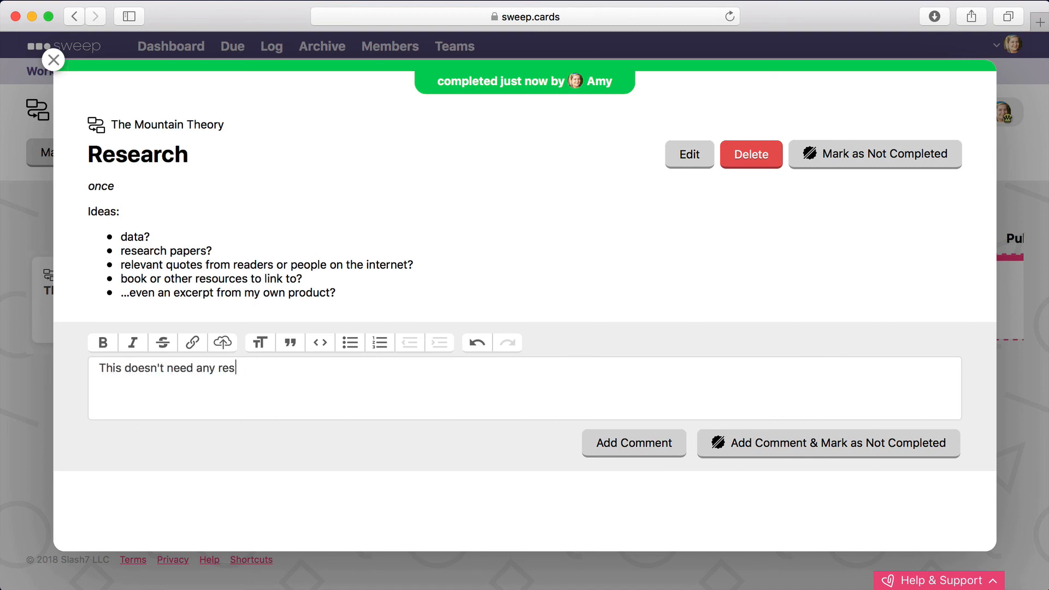
pyautogui.write('earch, I know everything!')
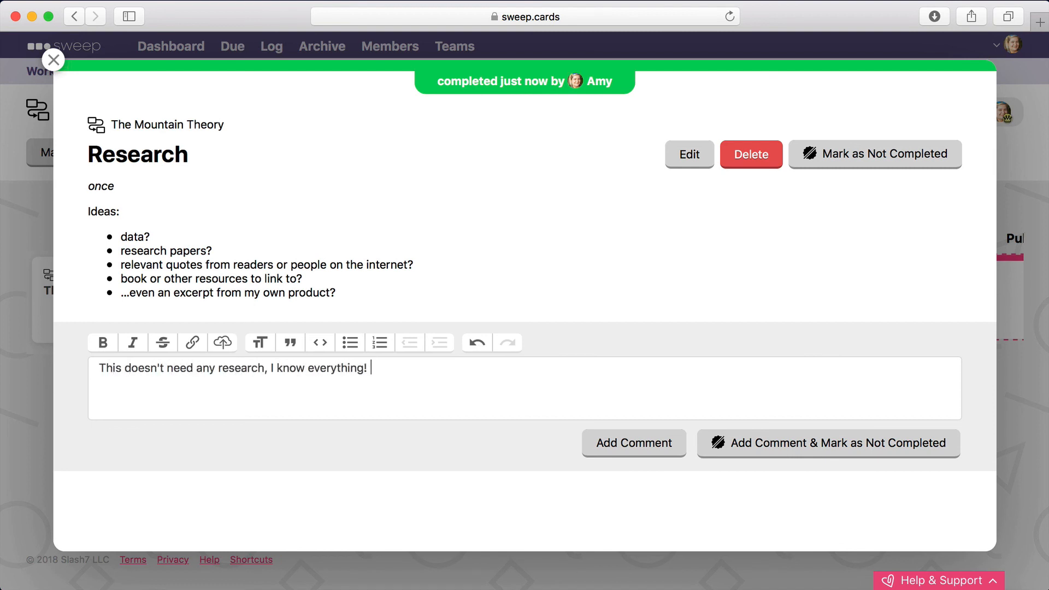
pyautogui.click(642, 445)
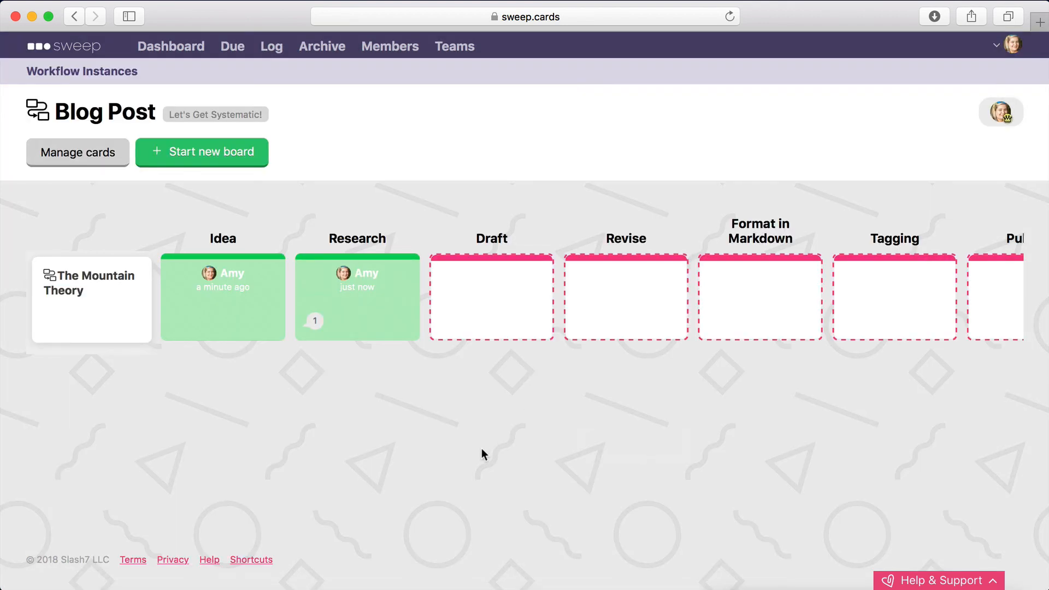
# Reopen the Research card, review its posted comment, and close the card.
pyautogui.click(370, 312)
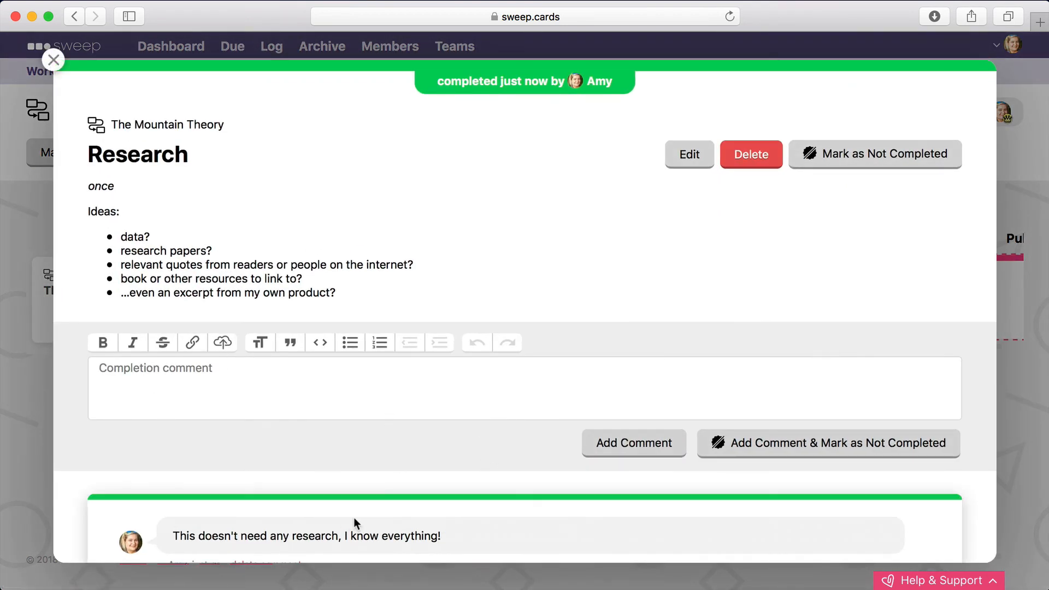
pyautogui.scroll(-2, 383, 502)
pyautogui.scroll(2, 419, 337)
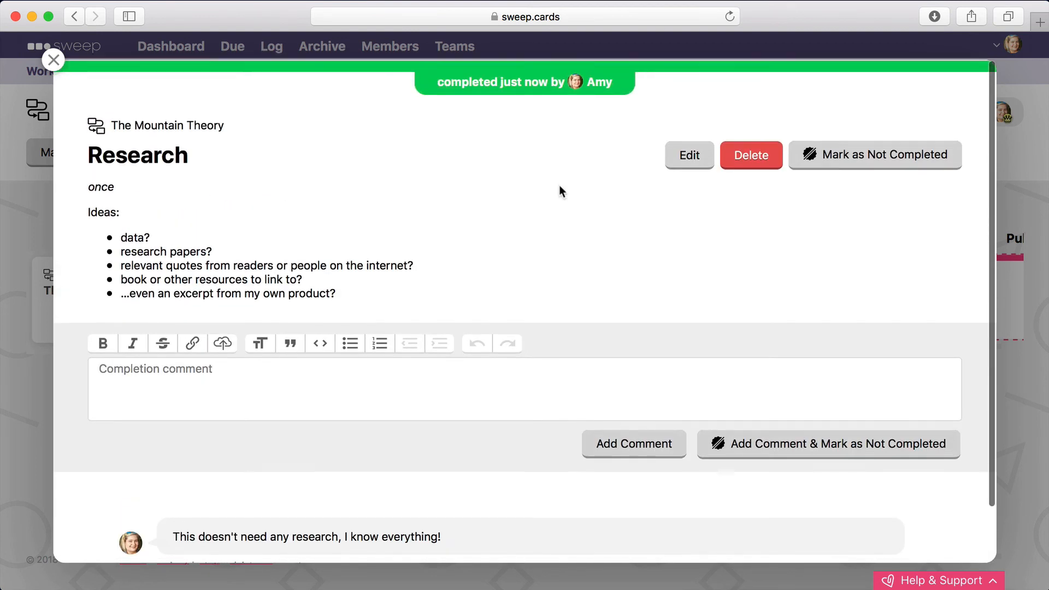
pyautogui.click(1007, 77)
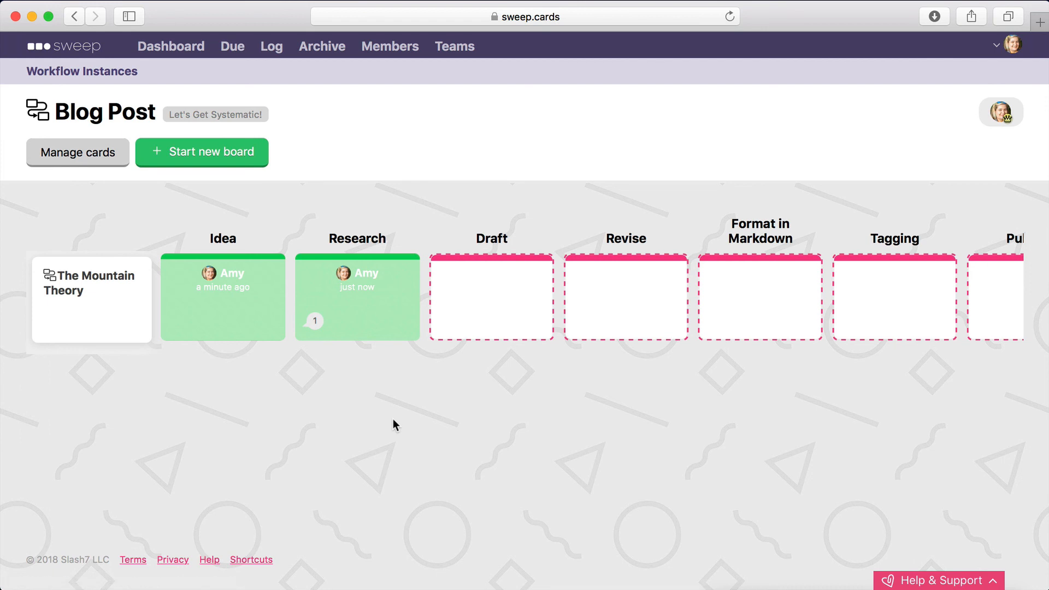